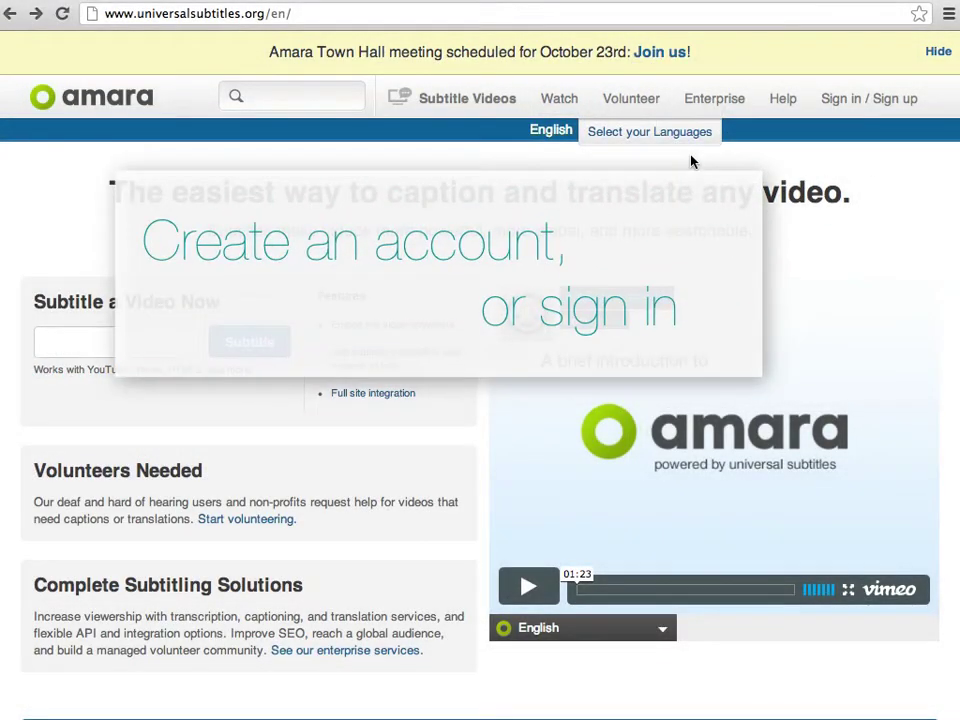
- Open the Amara sign-in page from the top navigation bar
{"action": "left_click", "coordinate": [856, 97]}
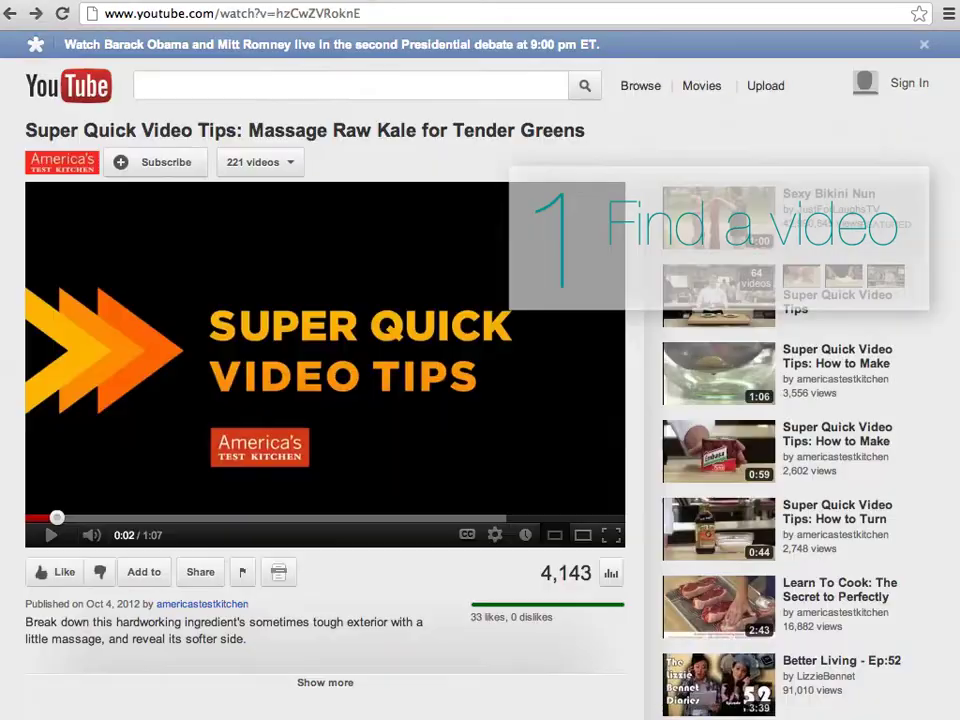
{"action": "left_click", "coordinate": [366, 16]}
{"action": "key", "text": "ctrl+c"}
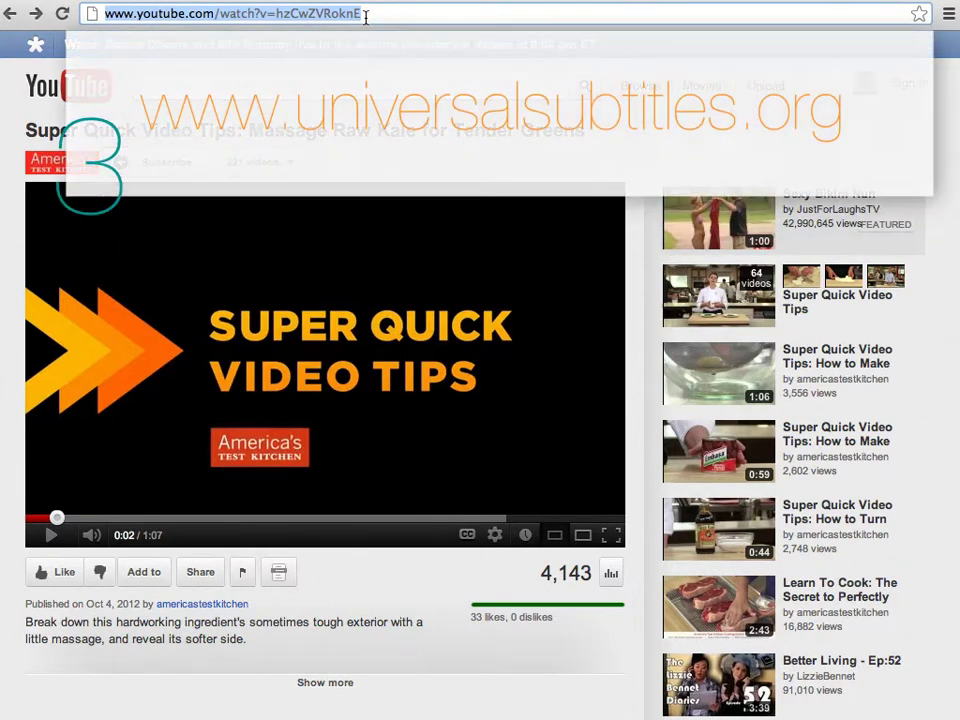
{"action": "type", "text": "www.universub"}
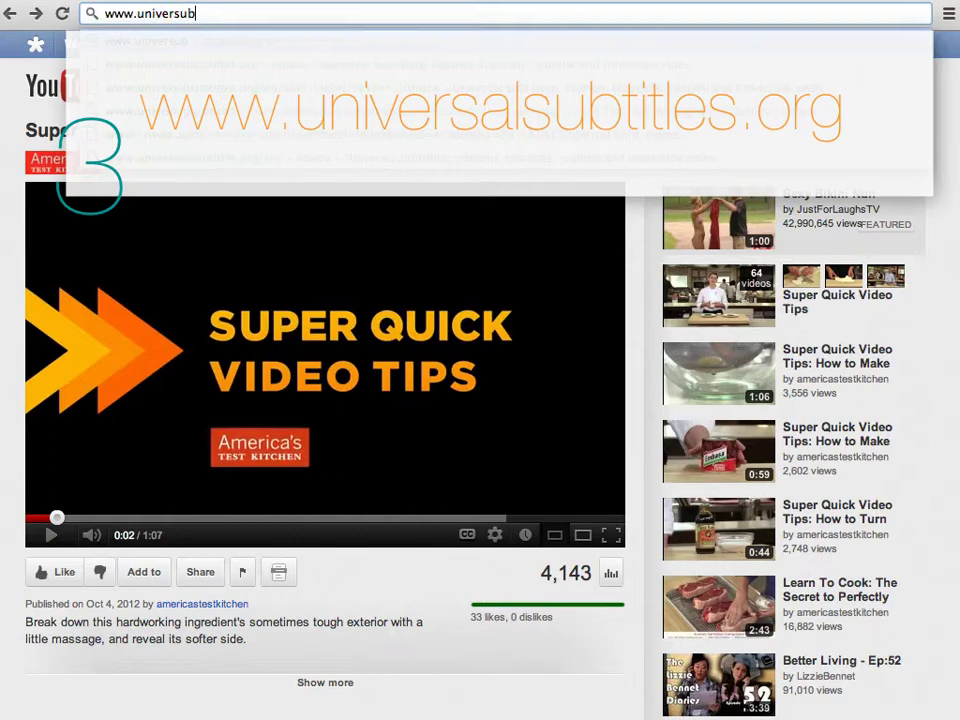
{"action": "key", "text": "Return"}
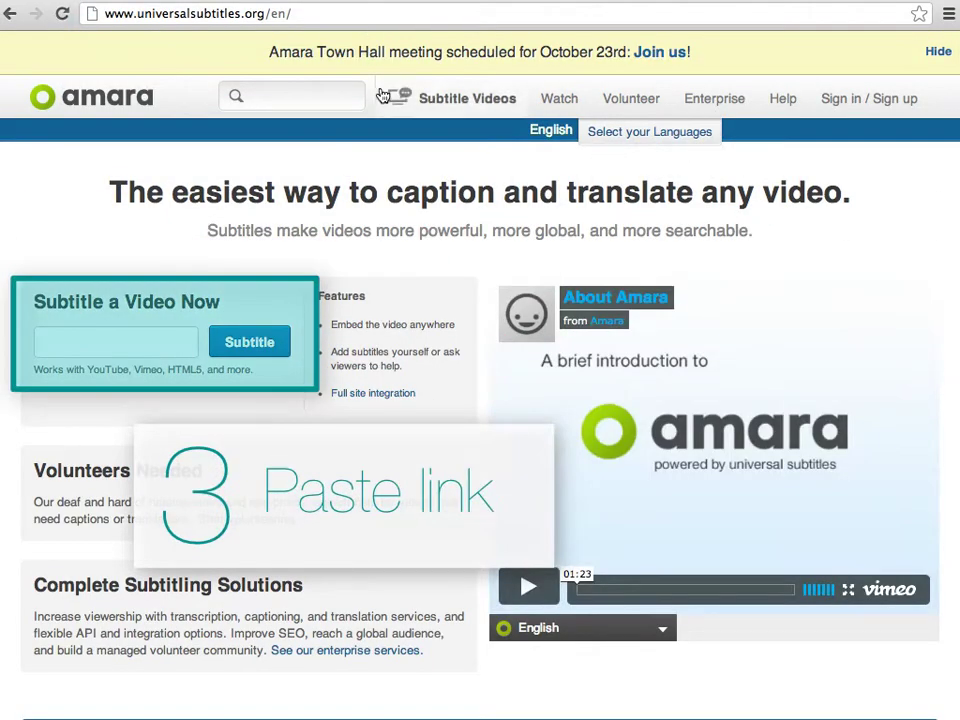
- Paste the kale video's YouTube link into 'Subtitle a Video Now' and submit it
{"action": "left_click", "coordinate": [123, 341]}
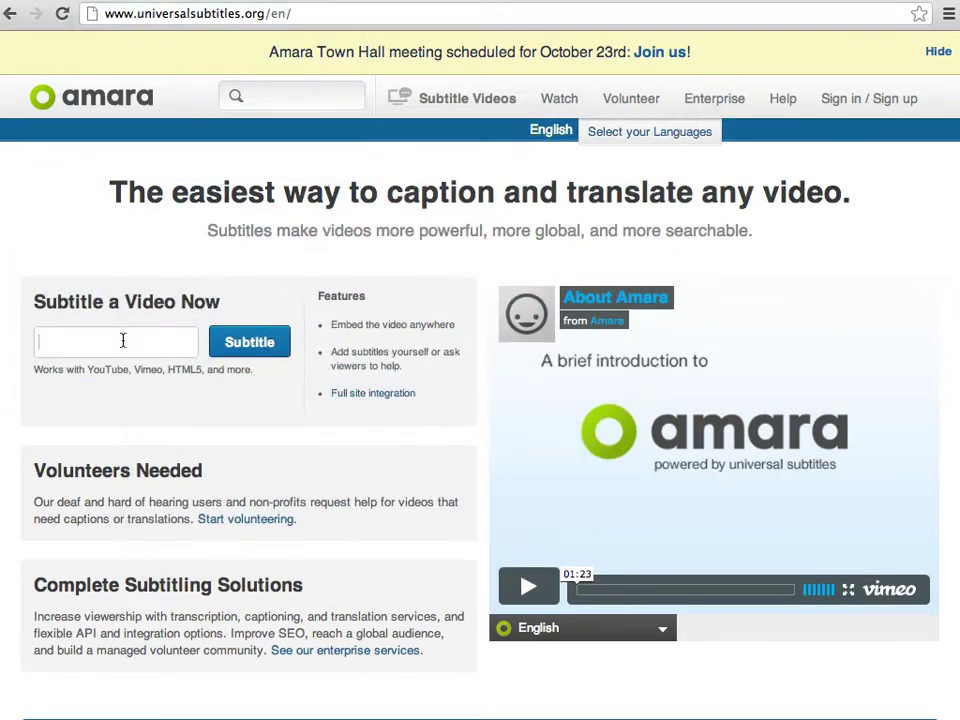
{"action": "key", "text": "ctrl+v"}
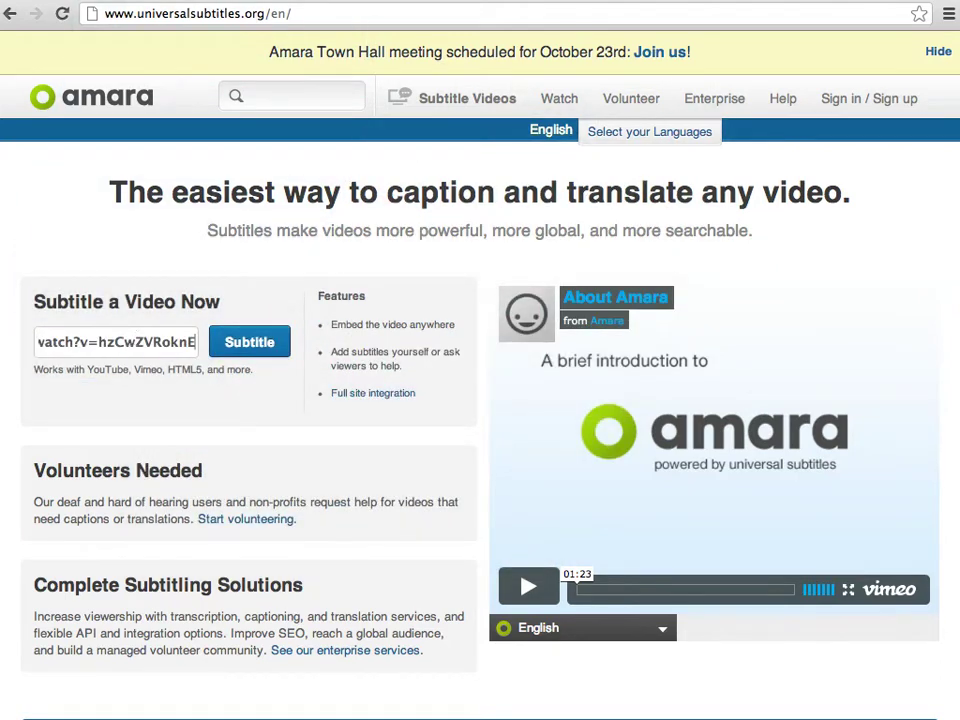
{"action": "left_click", "coordinate": [241, 346]}
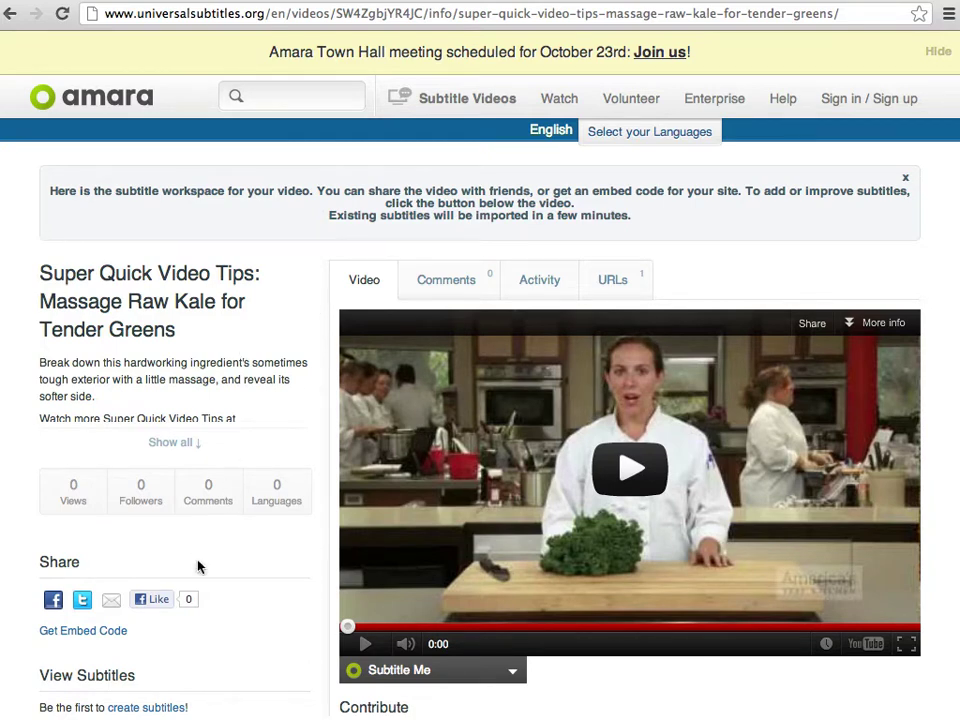
- Start subtitling with English as both the video's spoken language and the subtitle language
{"action": "left_click", "coordinate": [447, 681]}
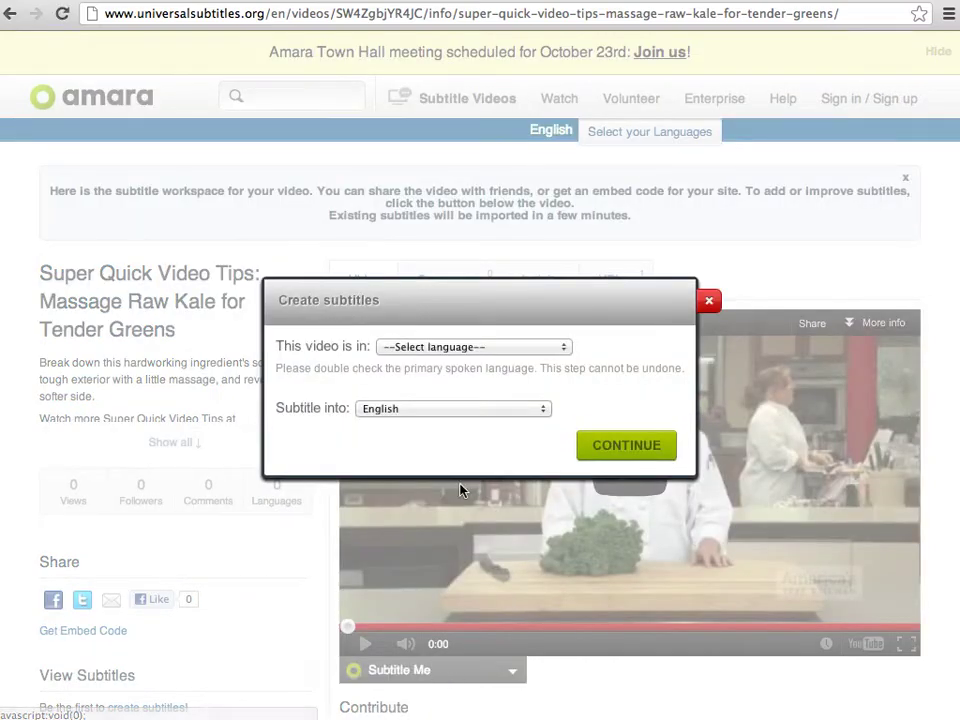
{"action": "left_click", "coordinate": [424, 346]}
{"action": "scroll", "coordinate": [431, 400], "scroll_direction": "down", "scroll_amount": 10}
{"action": "left_click", "coordinate": [431, 306]}
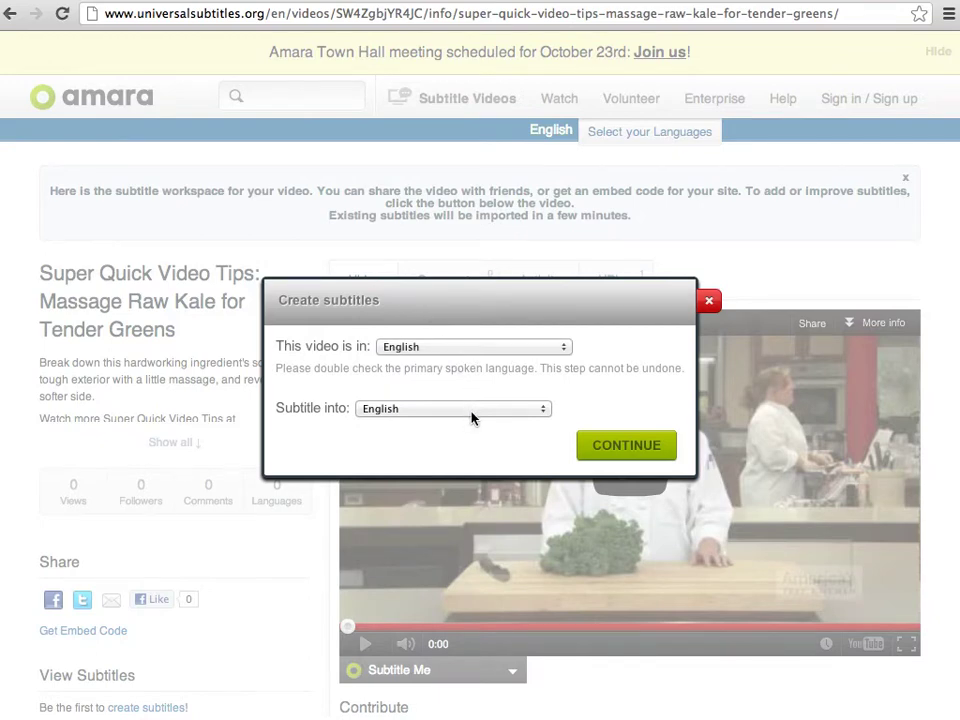
{"action": "left_click", "coordinate": [602, 446]}
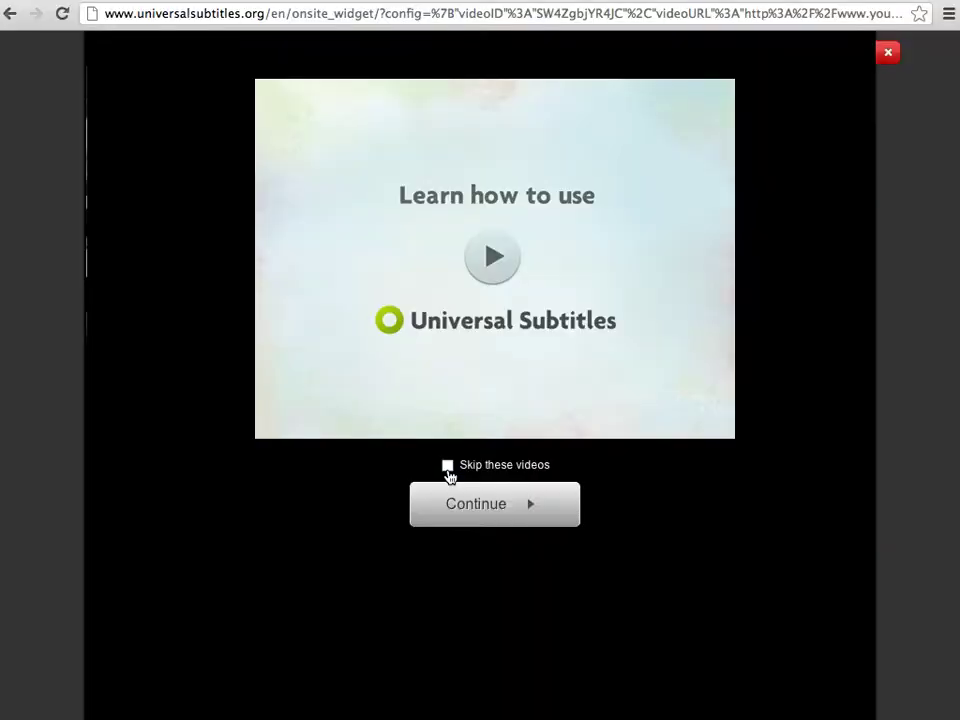
- Skip the tutorial videos and play the kale video's first seconds in the Typing step
{"action": "left_click", "coordinate": [448, 466]}
{"action": "left_click", "coordinate": [446, 499]}
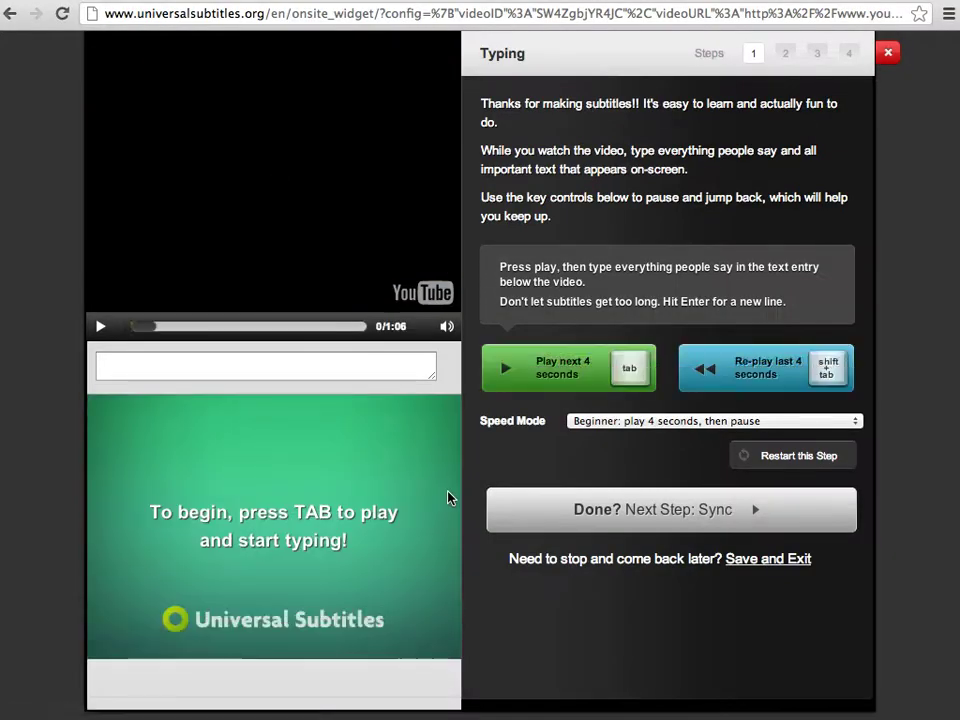
{"action": "key", "text": "Tab"}
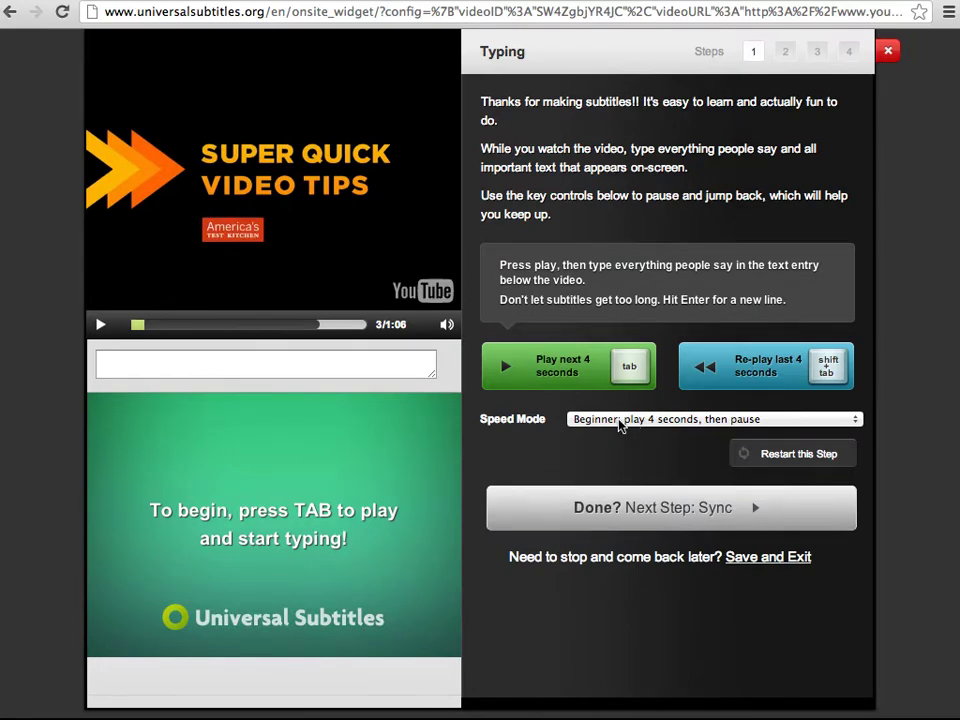
{"action": "left_click", "coordinate": [371, 364]}
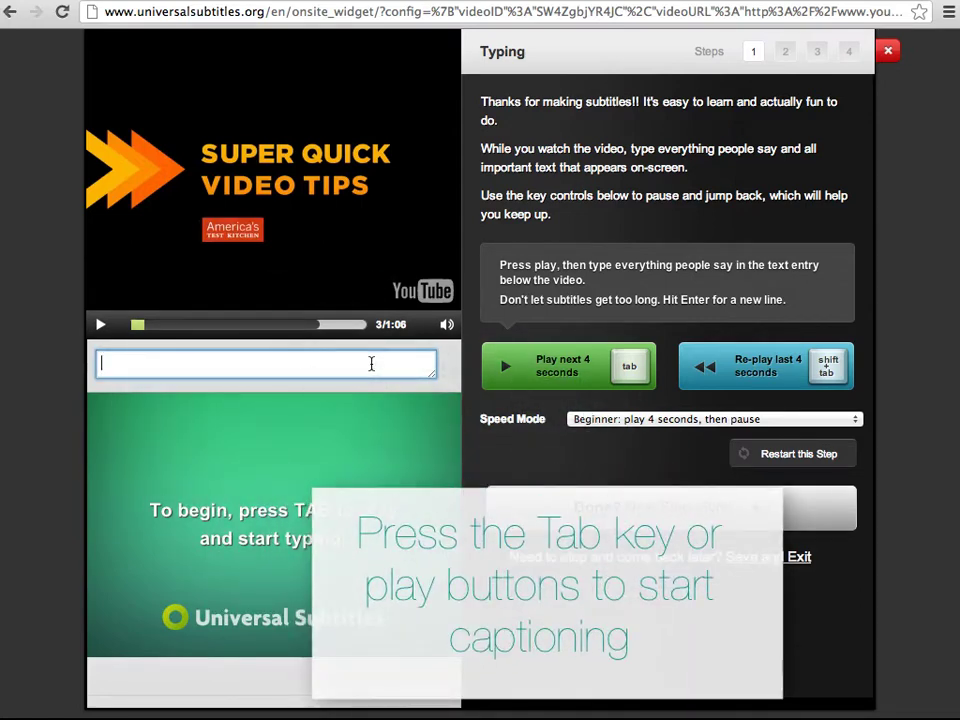
{"action": "left_click", "coordinate": [502, 369]}
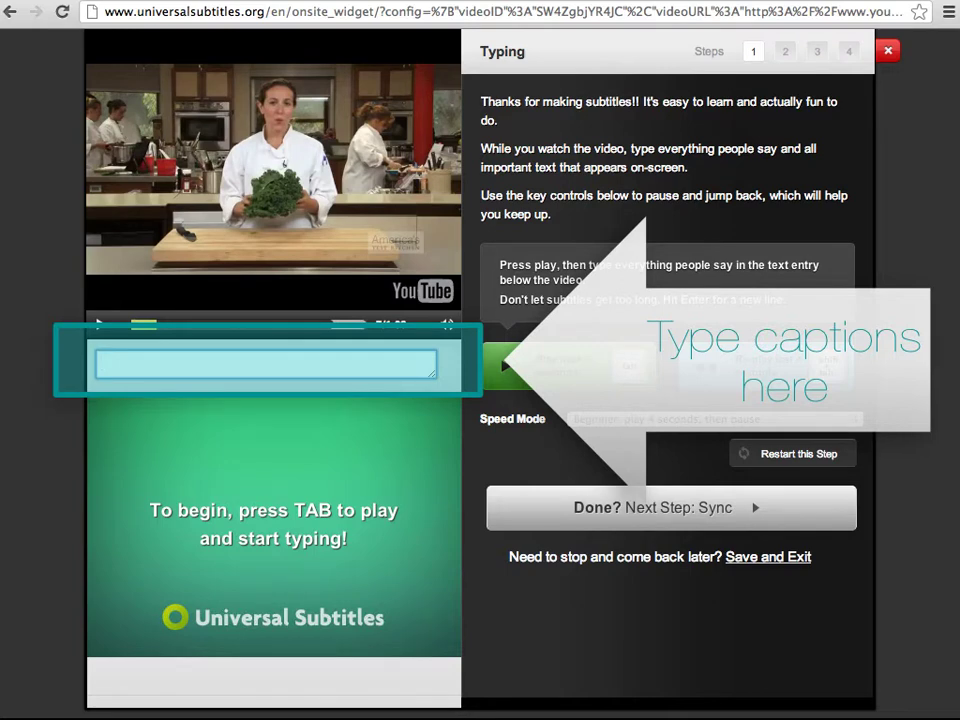
- Add the first caption 'Kale is injoying its time in the spotlight. Once just used as a'
{"action": "type", "text": "Kale is i"}
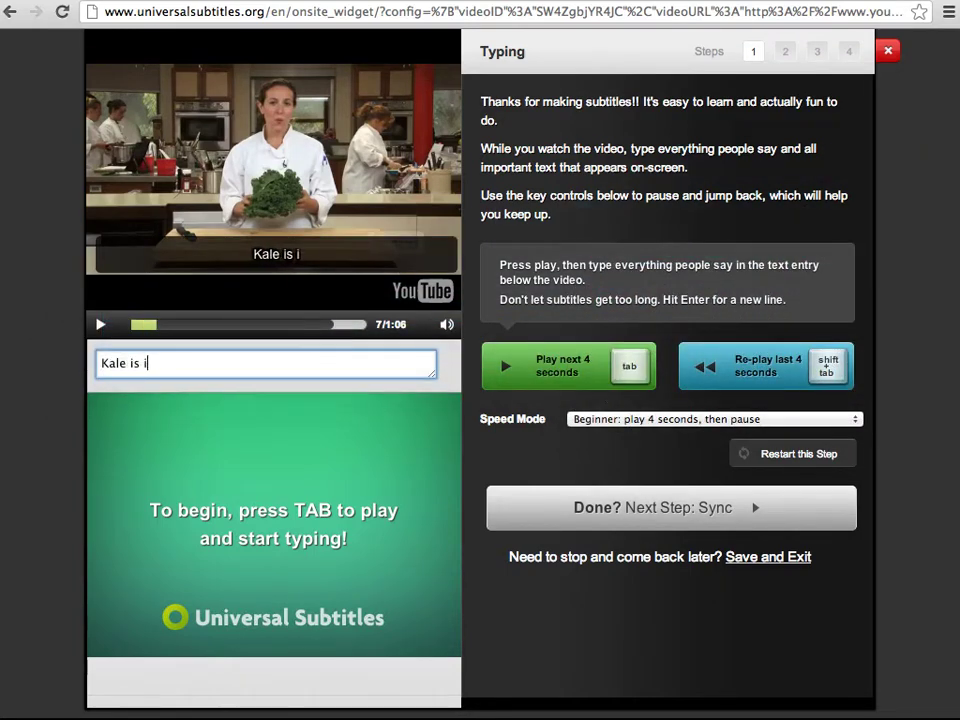
{"action": "key", "text": "BackSpace"}
{"action": "type", "text": "enjoying its time in the spotlight."}
{"action": "key", "text": "Tab"}
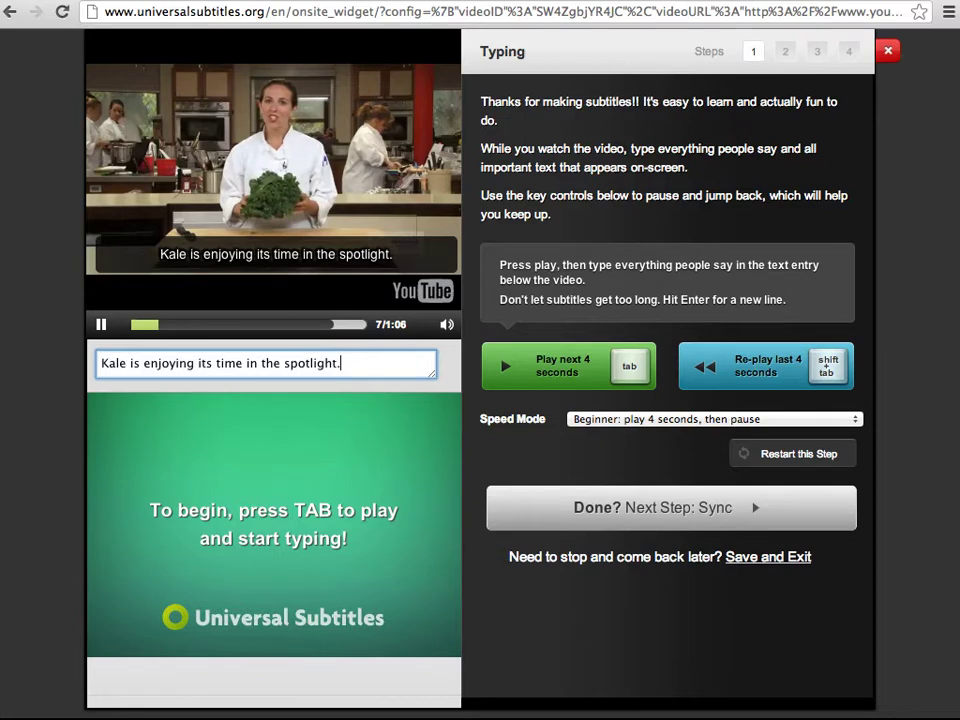
{"action": "type", "text": "Once just"}
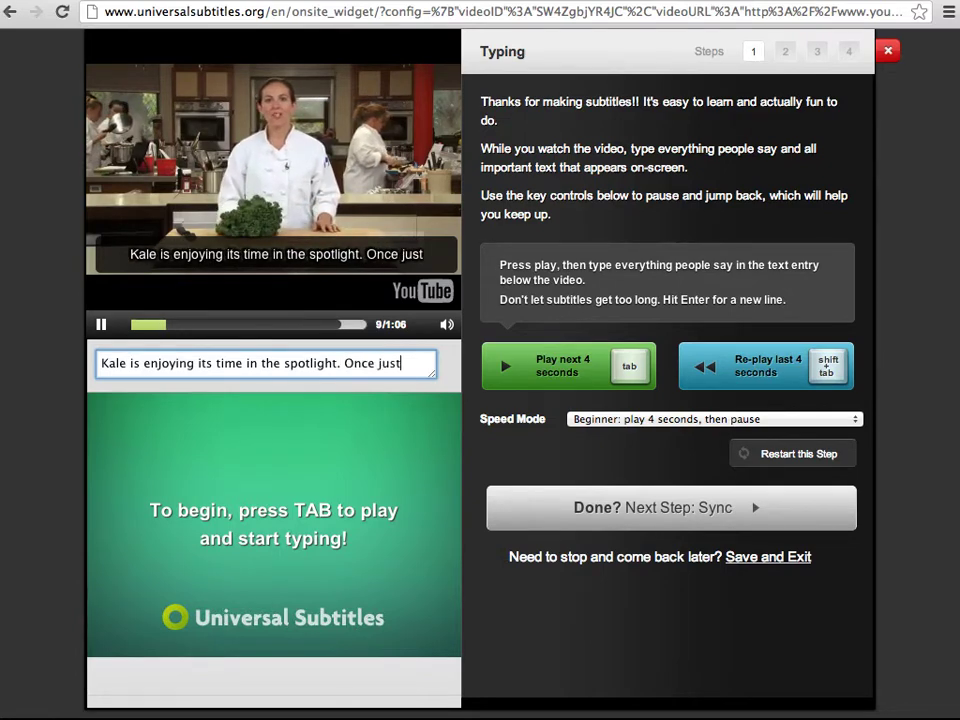
{"action": "type", "text": " used as a garnish"}
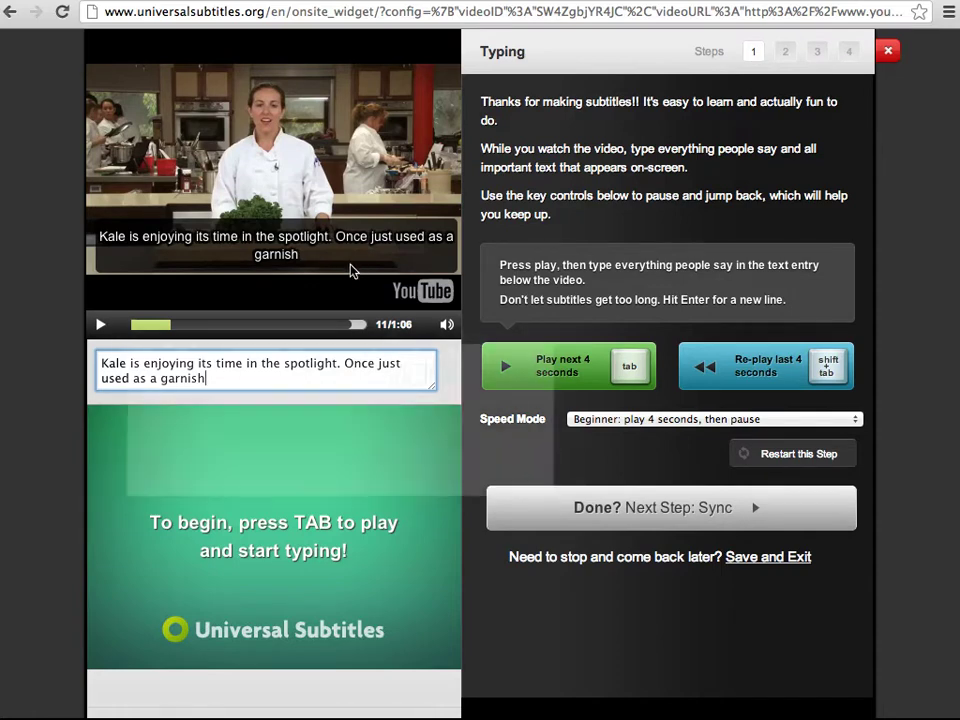
{"action": "left_click_drag", "start_coordinate": [200, 380], "coordinate": [158, 381]}
{"action": "key", "text": "super+c"}
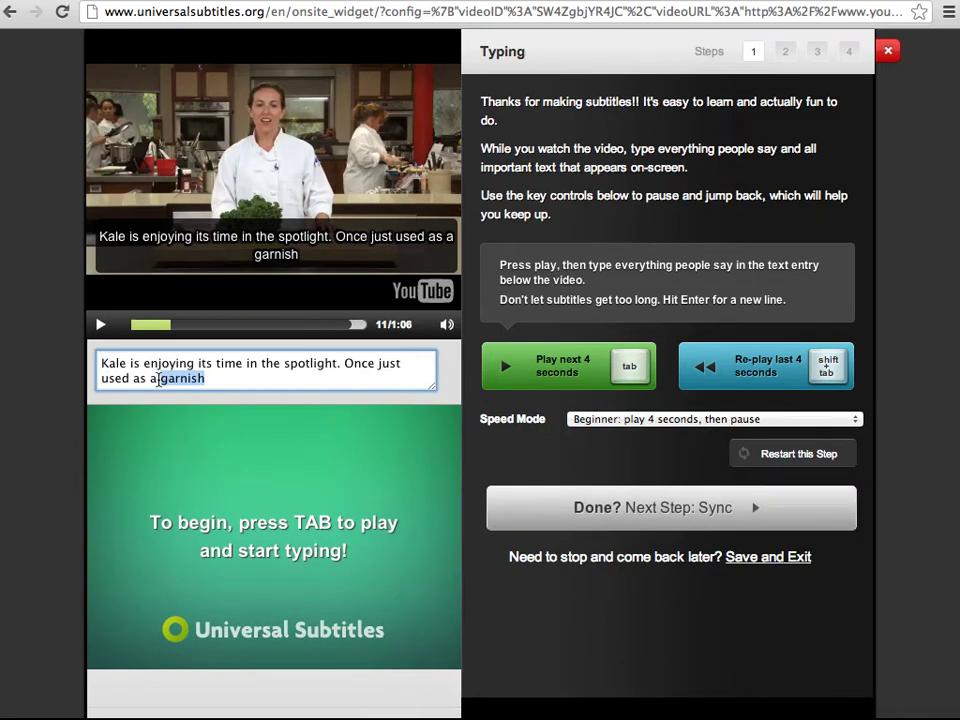
{"action": "key", "text": "BackSpace"}
{"action": "key", "text": "Return"}
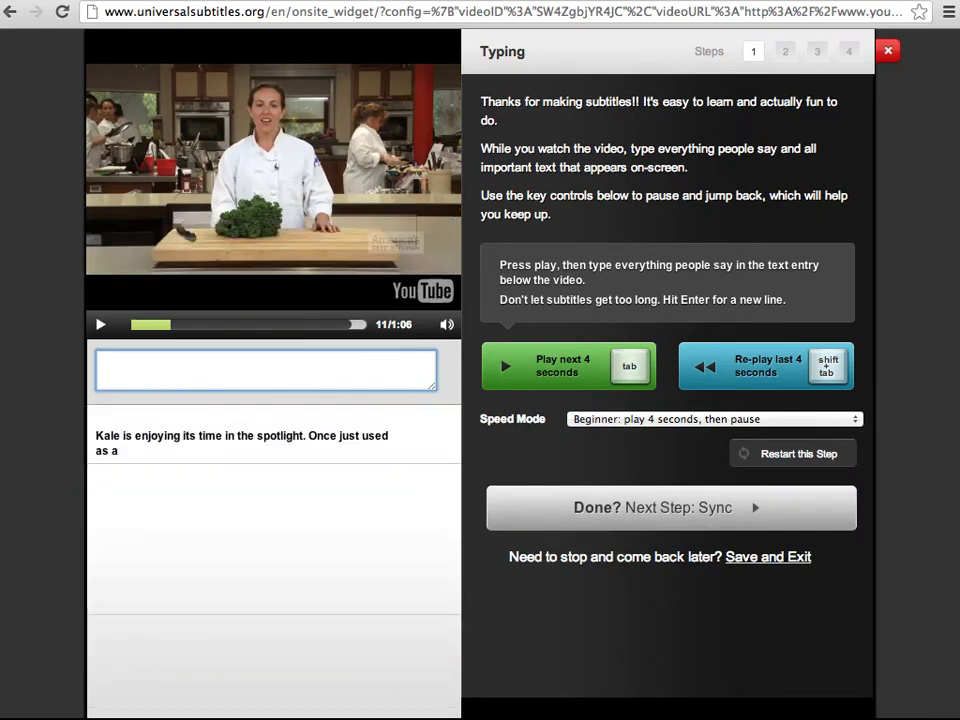
- Add the second caption 'garnish and raw kale has become a star addition to salads.'
{"action": "key", "text": "super+v"}
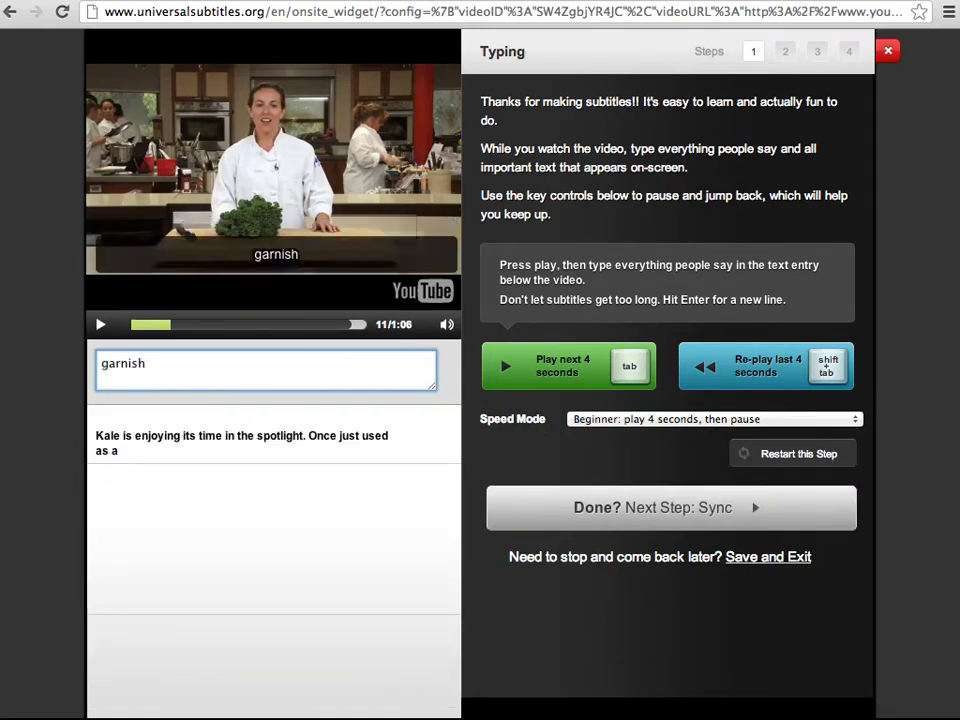
{"action": "key", "text": "Tab"}
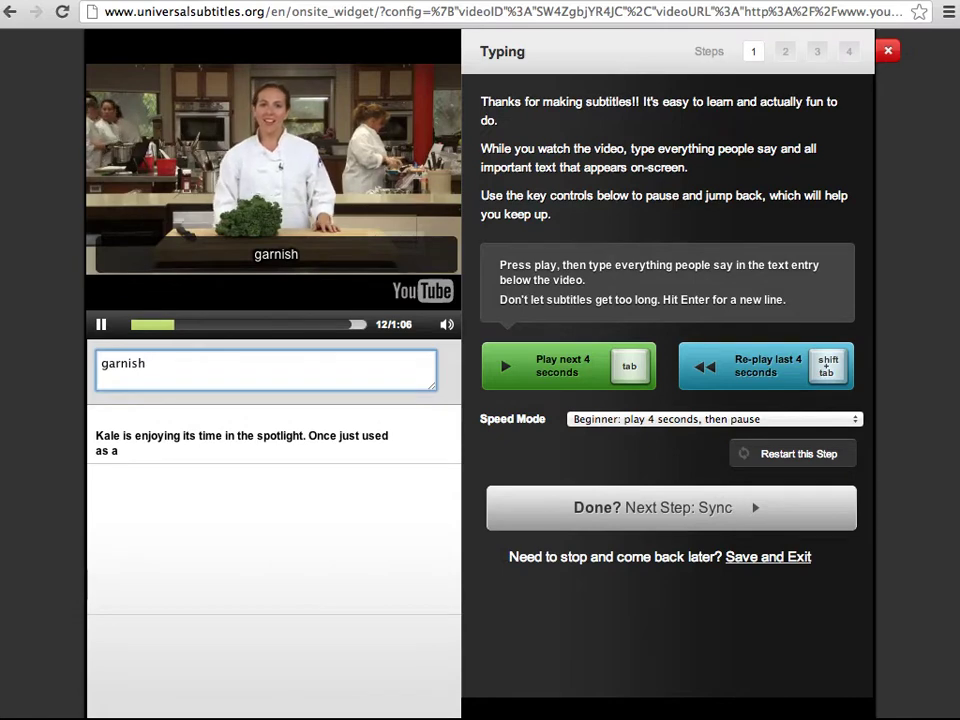
{"action": "type", "text": "and"}
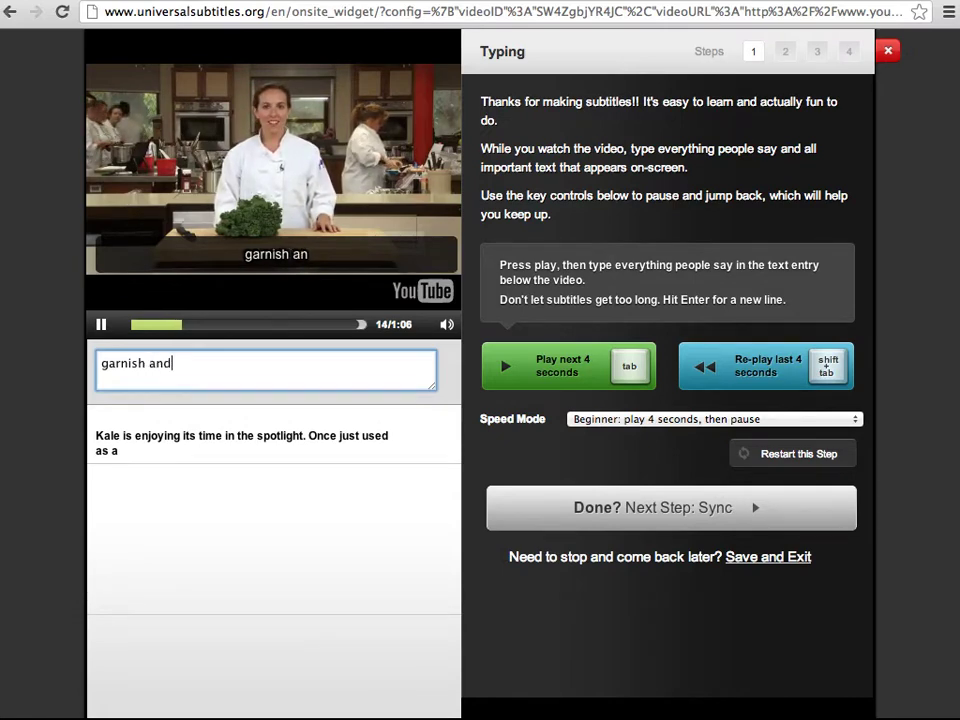
{"action": "type", "text": " raw "}
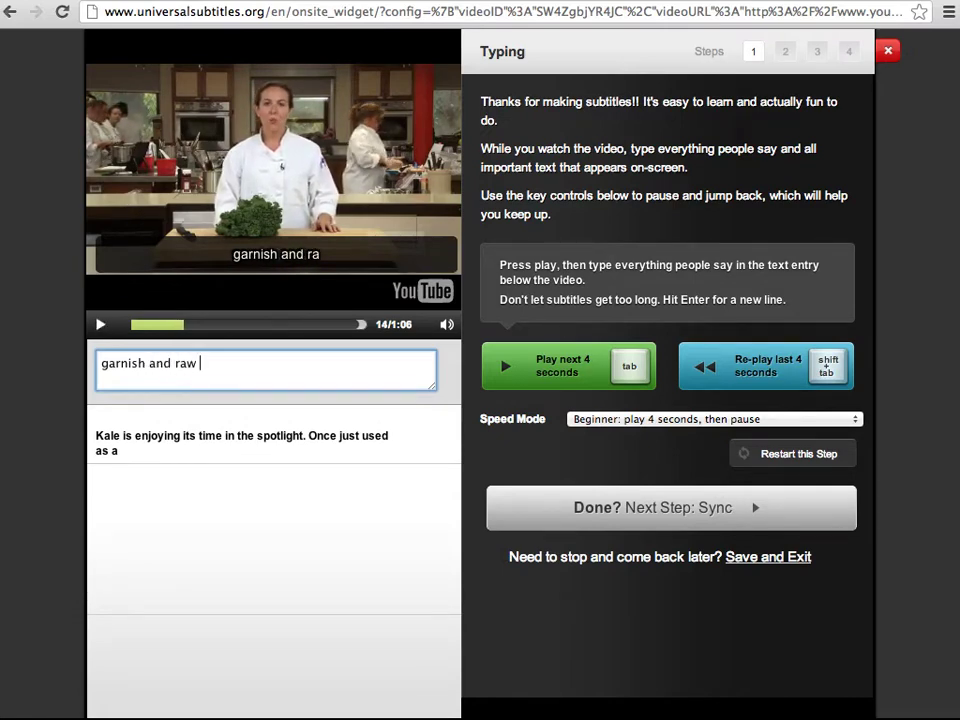
{"action": "type", "text": "kale has become a star addition to salads."}
{"action": "key", "text": "Return"}
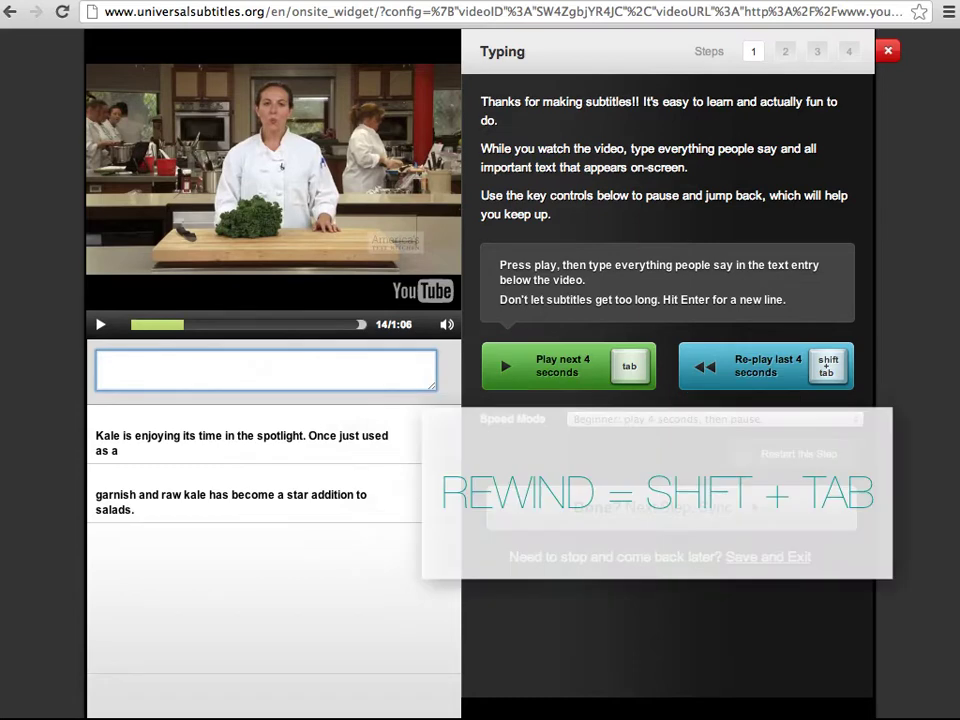
- Rewind a few seconds and set Speed Mode to 'Recommended: magical autopause'
{"action": "key", "text": "shift+Tab"}
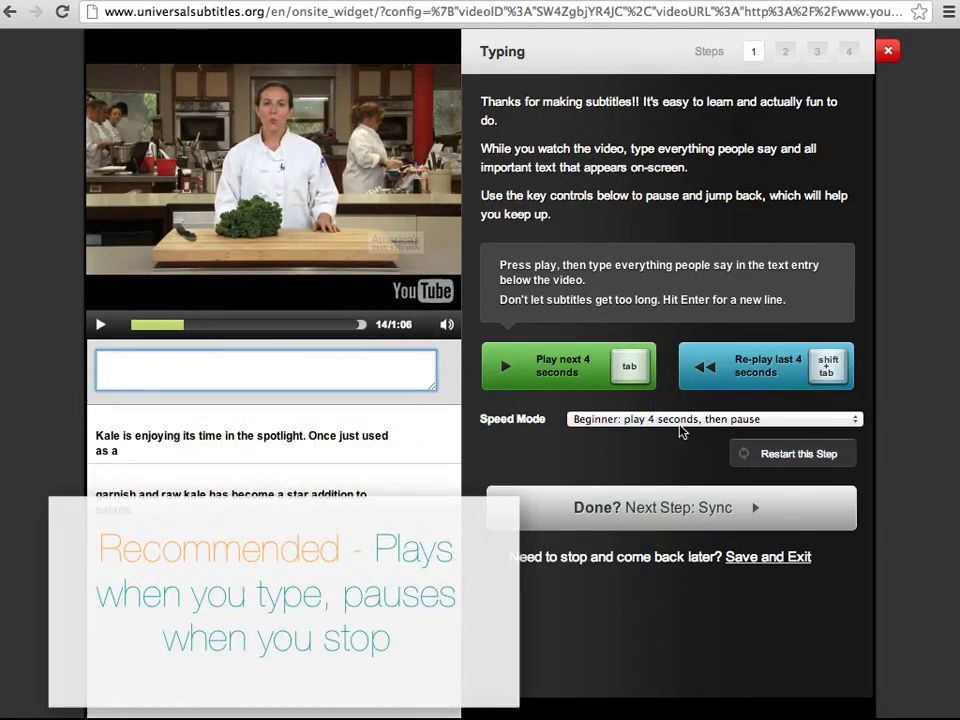
{"action": "left_click", "coordinate": [680, 420]}
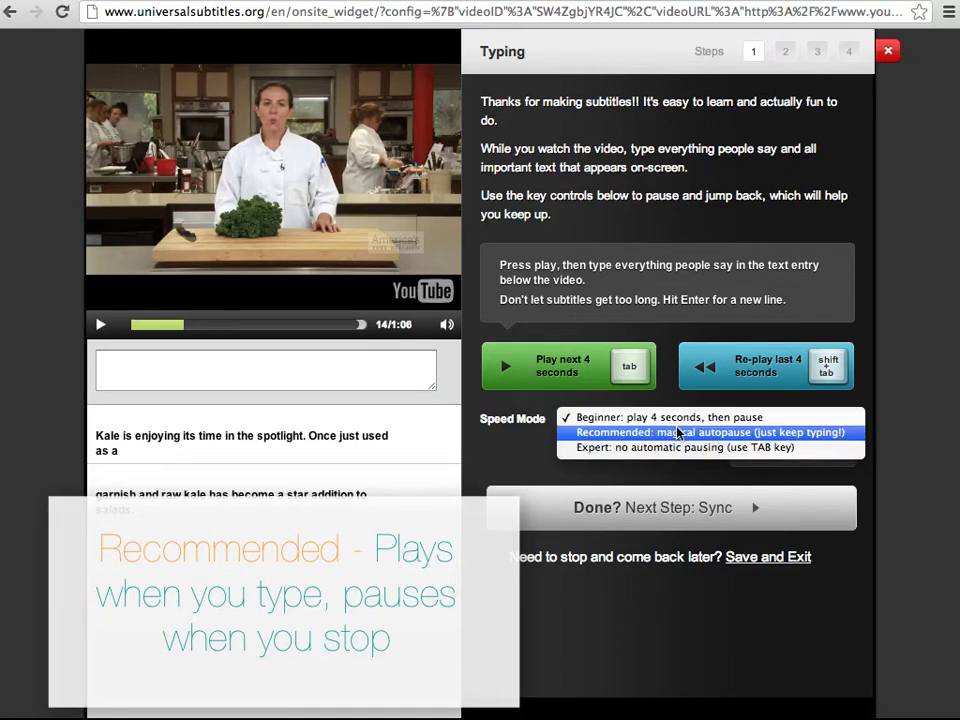
{"action": "left_click", "coordinate": [677, 431]}
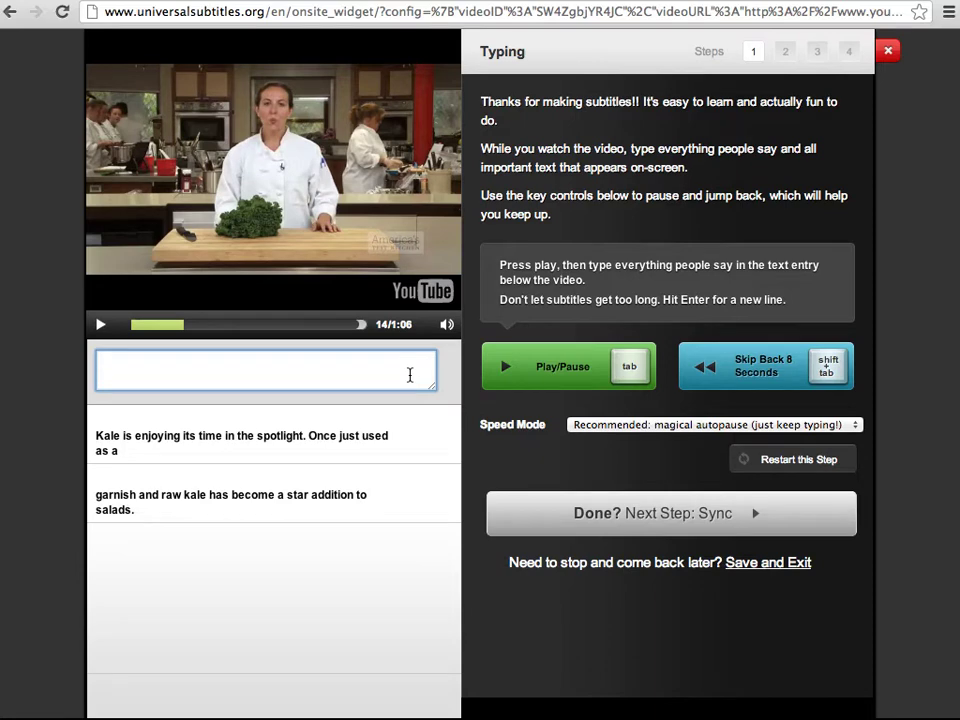
- Add the caption 'We love the bright nutty flavor of the uncooked vegetable,' with typos corrected
{"action": "type", "text": "Raw"}
{"action": "key", "text": "BackSpace"}
{"action": "key", "text": "BackSpace"}
{"action": "key", "text": "BackSpace"}
{"action": "type", "text": "We love the bright nutty flavor of the uncooked e"}
{"action": "type", "text": "geta"}
{"action": "key", "text": "BackSpace"}
{"action": "key", "text": "BackSpace"}
{"action": "key", "text": "BackSpace"}
{"action": "key", "text": "BackSpace"}
{"action": "key", "text": "BackSpace"}
{"action": "type", "text": "vegetable,"}
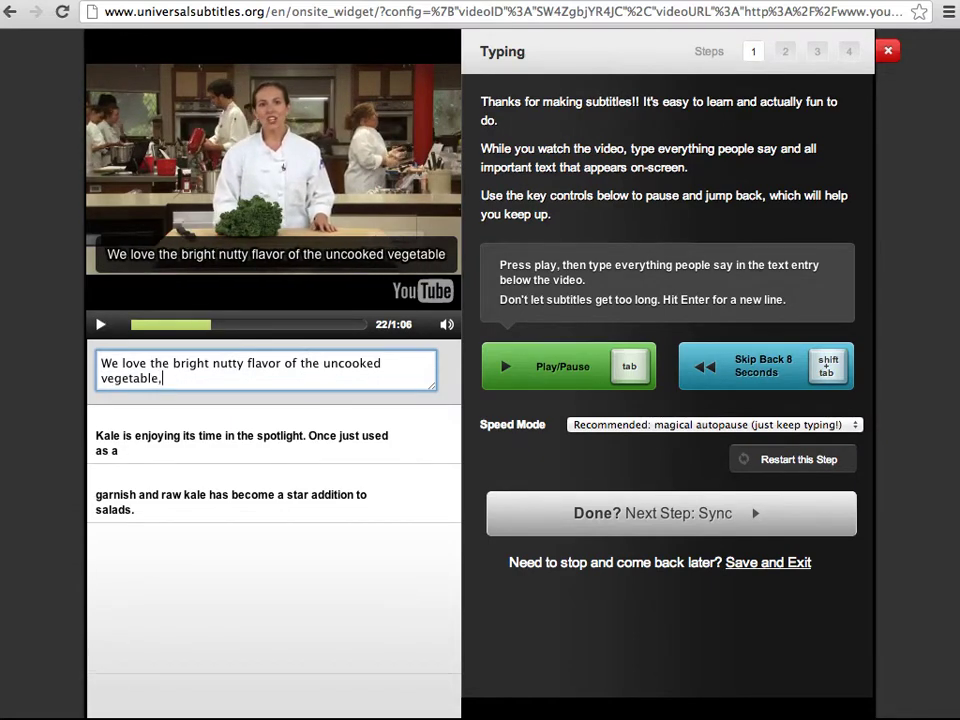
{"action": "left_click", "coordinate": [101, 326]}
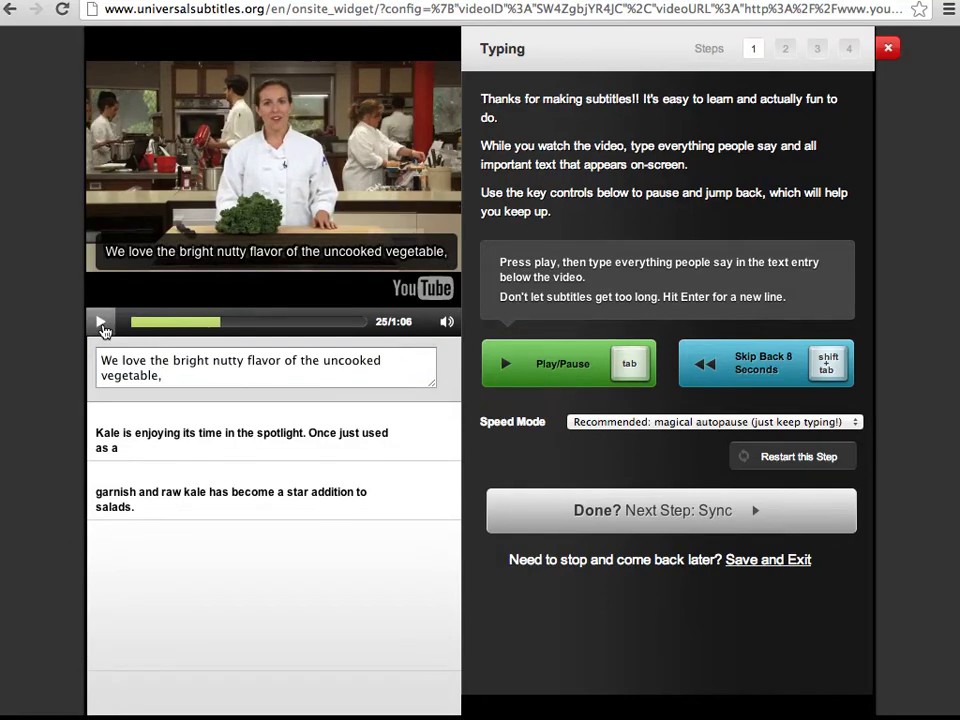
{"action": "key", "text": "Return"}
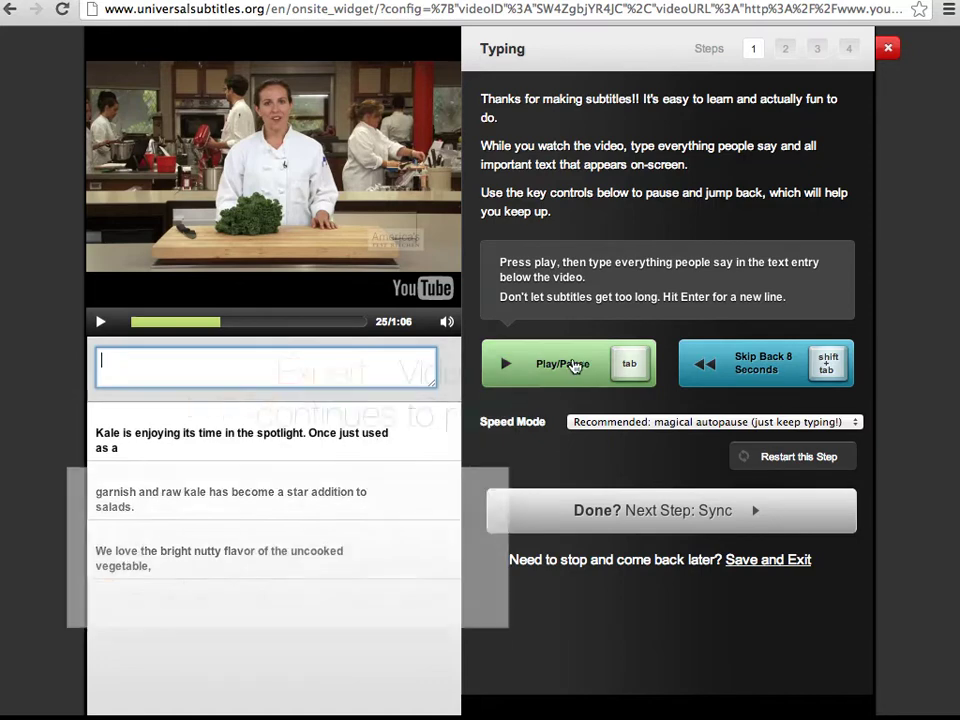
- Switch Speed Mode to 'Expert: no automatic pausing' and type 'It's texture can be a little tought'
{"action": "left_click", "coordinate": [662, 425]}
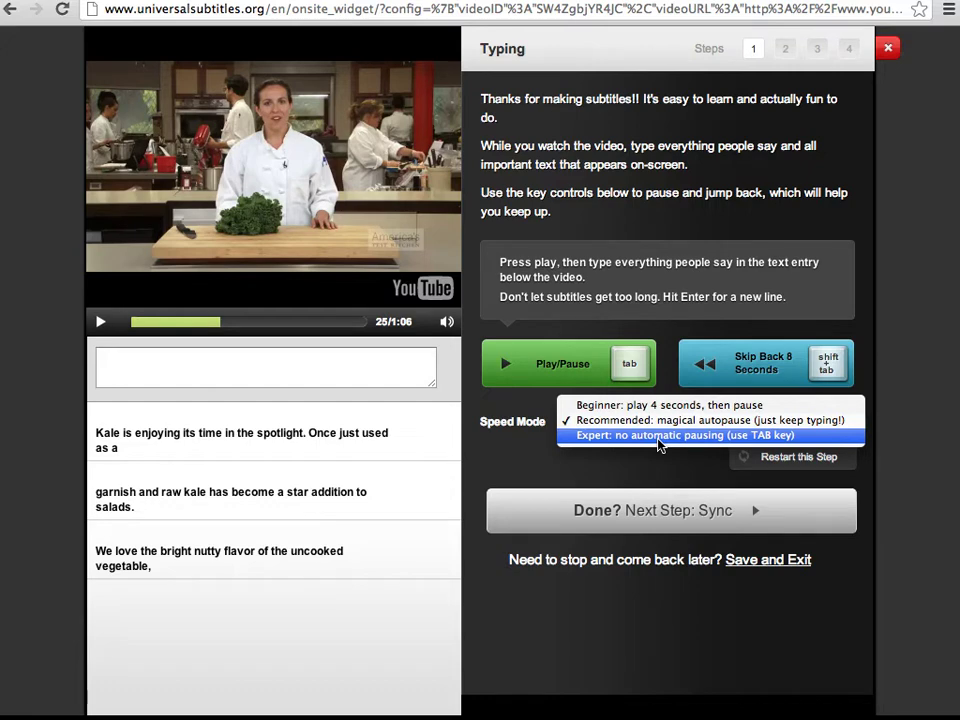
{"action": "left_click", "coordinate": [658, 438]}
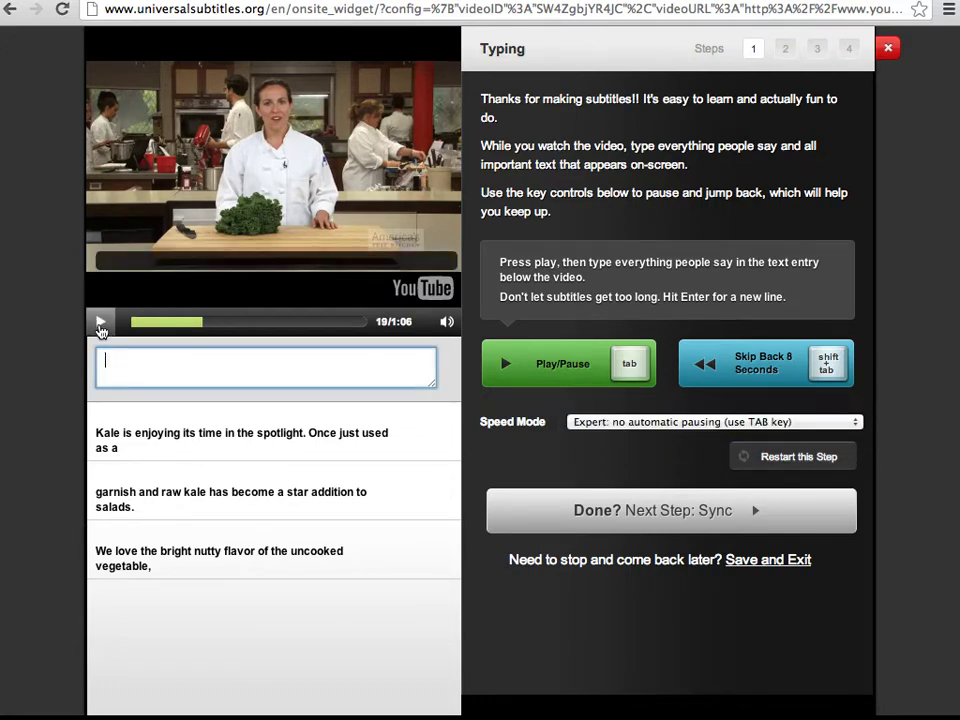
{"action": "left_click", "coordinate": [100, 322]}
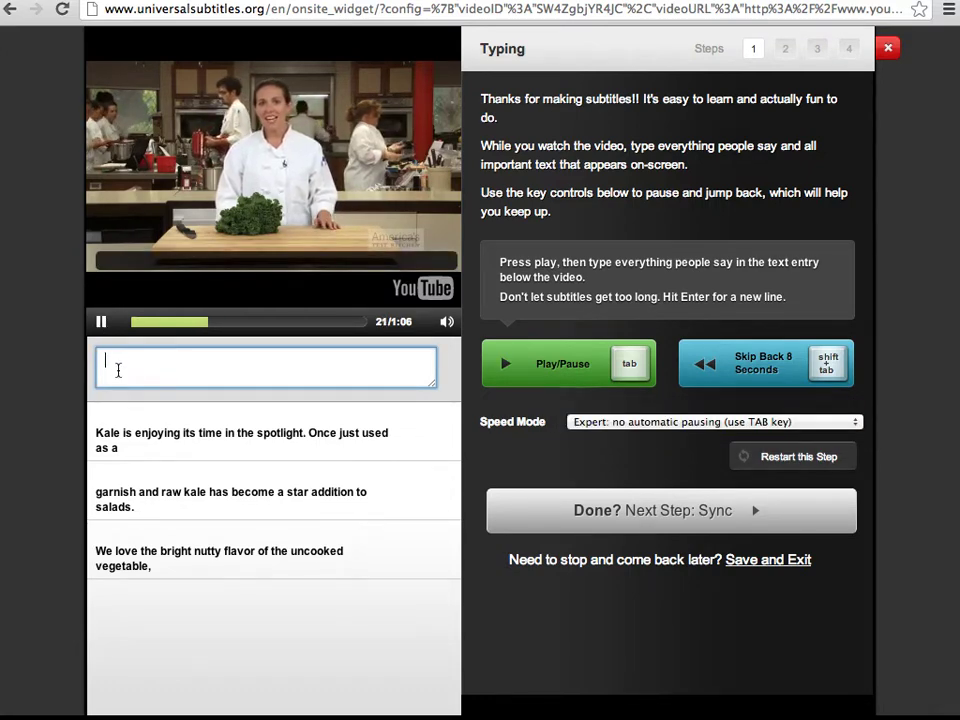
{"action": "type", "text": "It's texture can be a little tought"}
{"action": "left_click", "coordinate": [99, 323]}
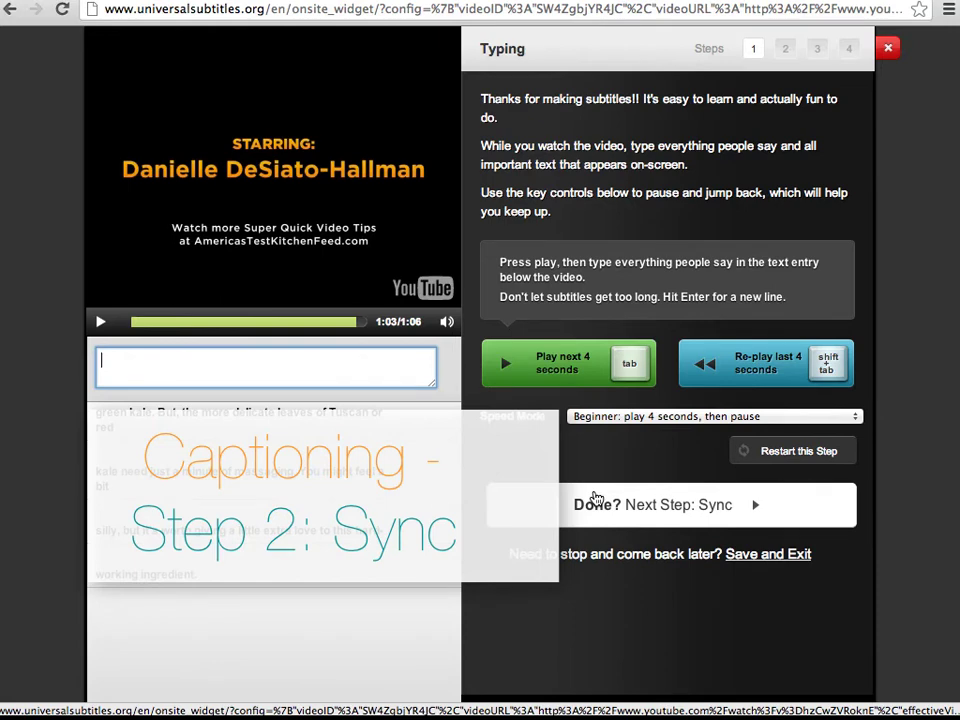
- Move to the Syncing step and tap start times for the first three subtitles (5.39, 8.33, 11.39)
{"action": "left_click", "coordinate": [595, 503]}
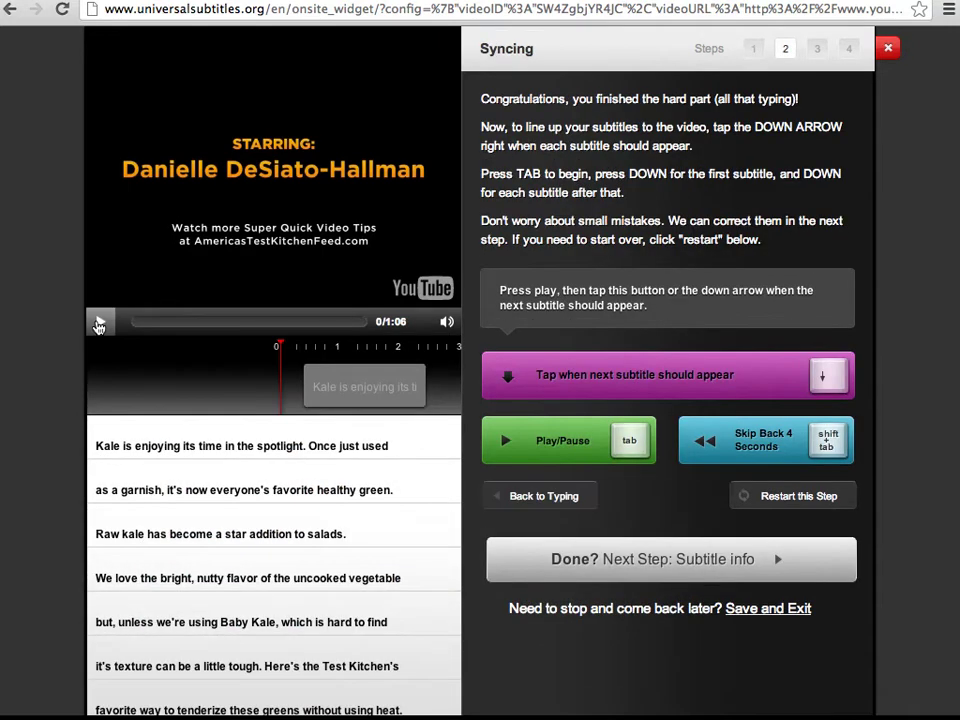
{"action": "left_click", "coordinate": [99, 324]}
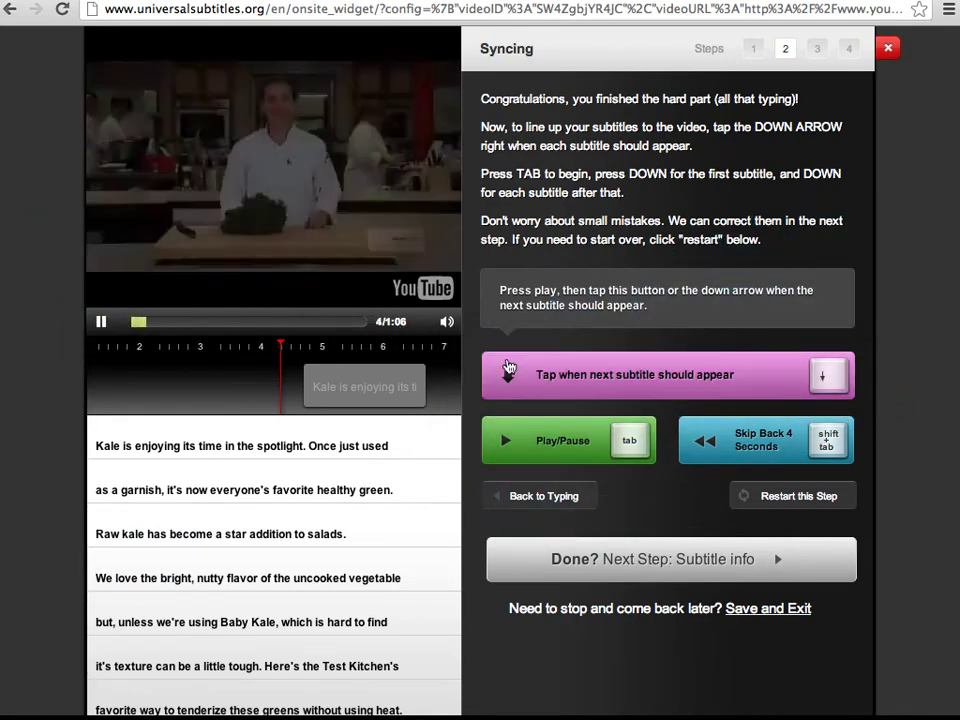
{"action": "left_click", "coordinate": [553, 379]}
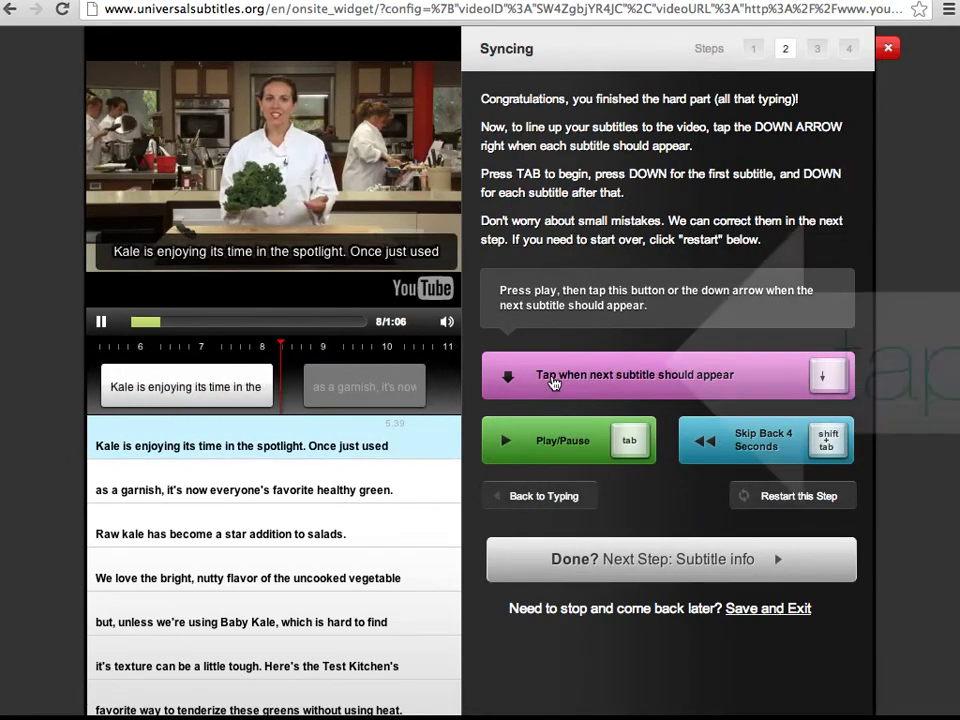
{"action": "left_click", "coordinate": [553, 380]}
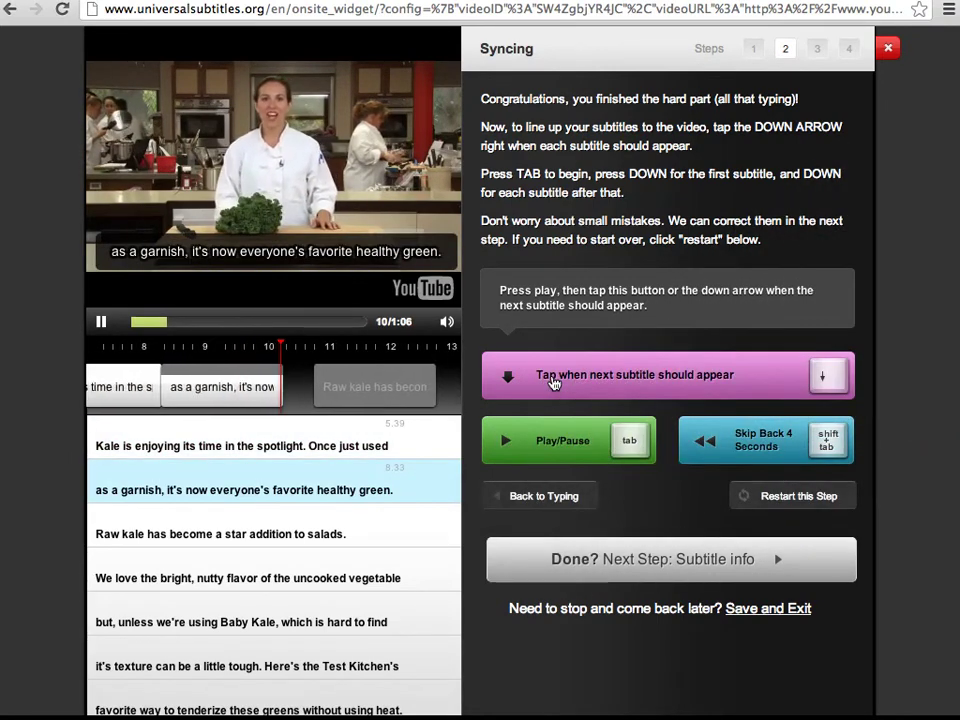
{"action": "left_click", "coordinate": [553, 380]}
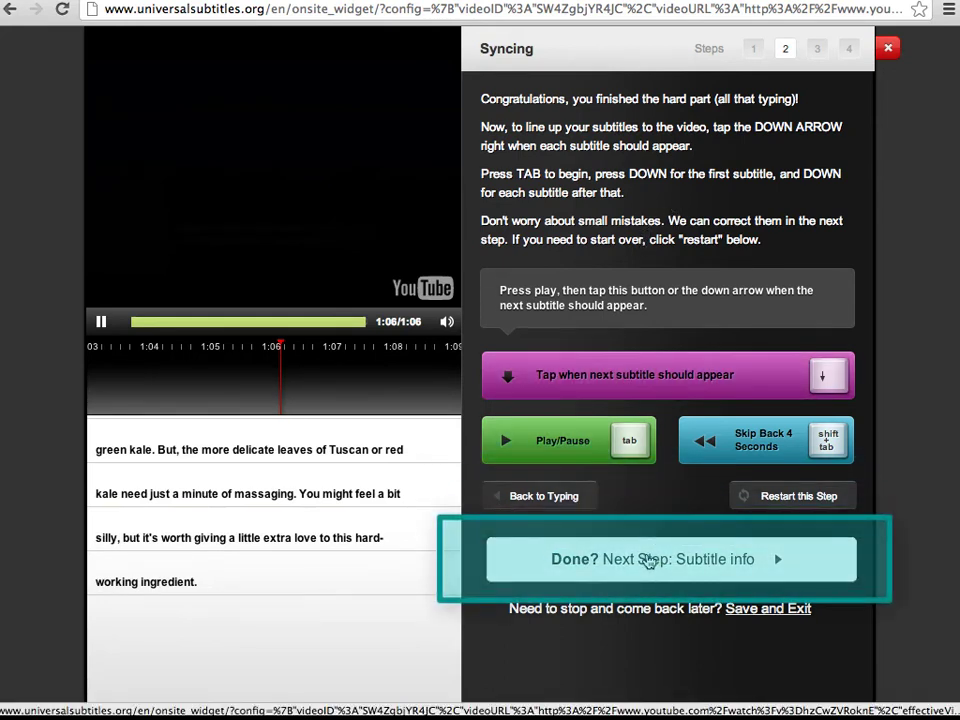
- Finish syncing and advance to step 3, Edit Title & Description, with the kale video's title pre-filled
{"action": "left_click", "coordinate": [648, 560]}
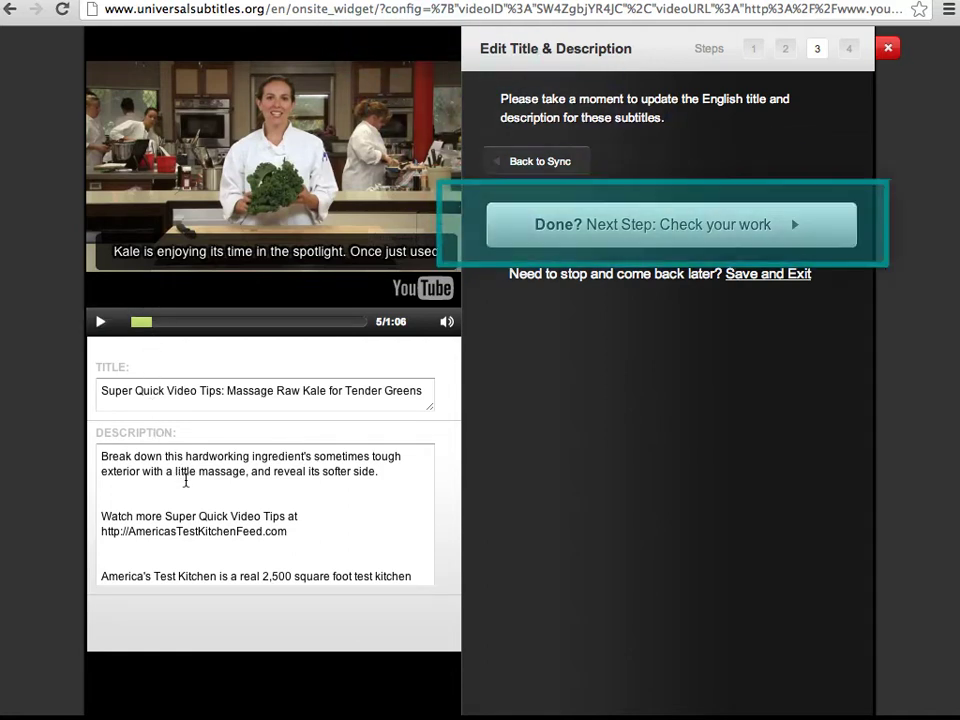
- Review the synced subtitles in the Check your work step, playing the video and editing a line
{"action": "left_click", "coordinate": [712, 222]}
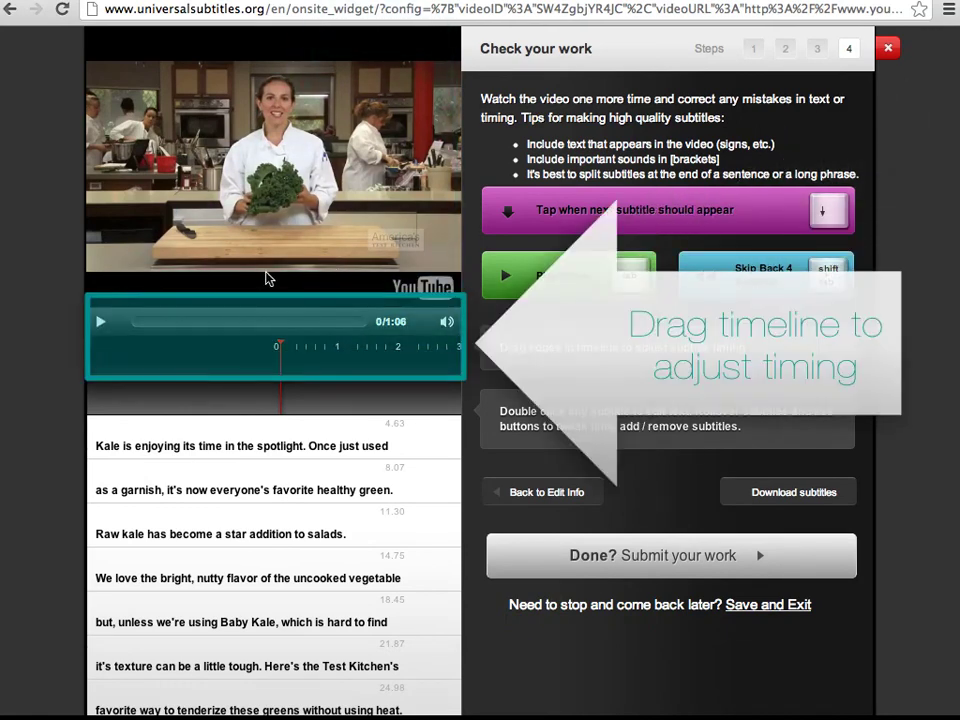
{"action": "left_click", "coordinate": [100, 321]}
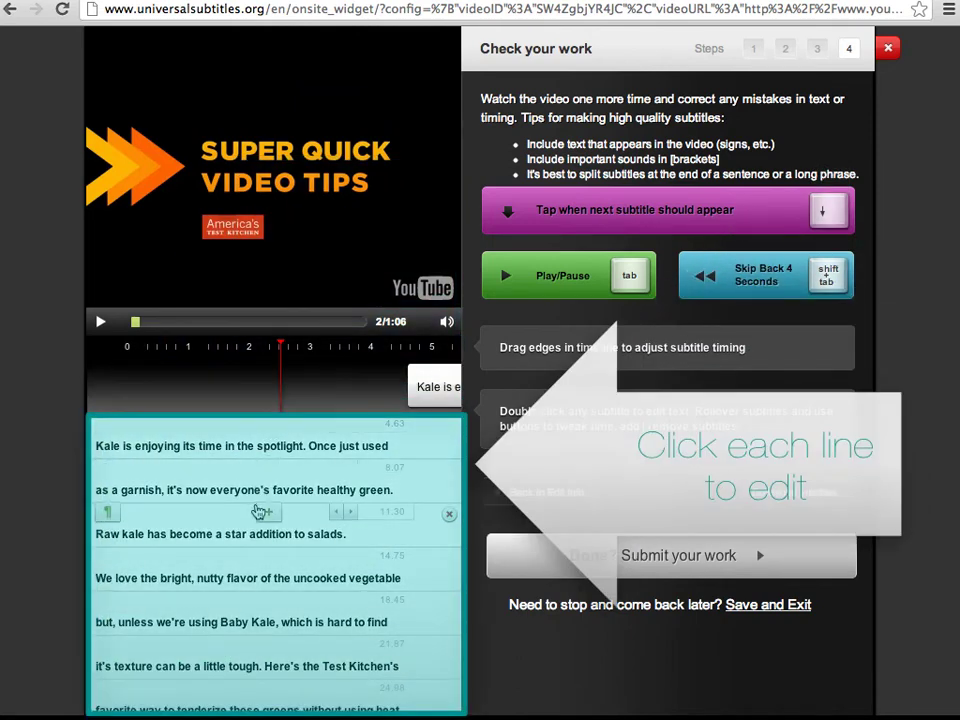
{"action": "left_click", "coordinate": [260, 512]}
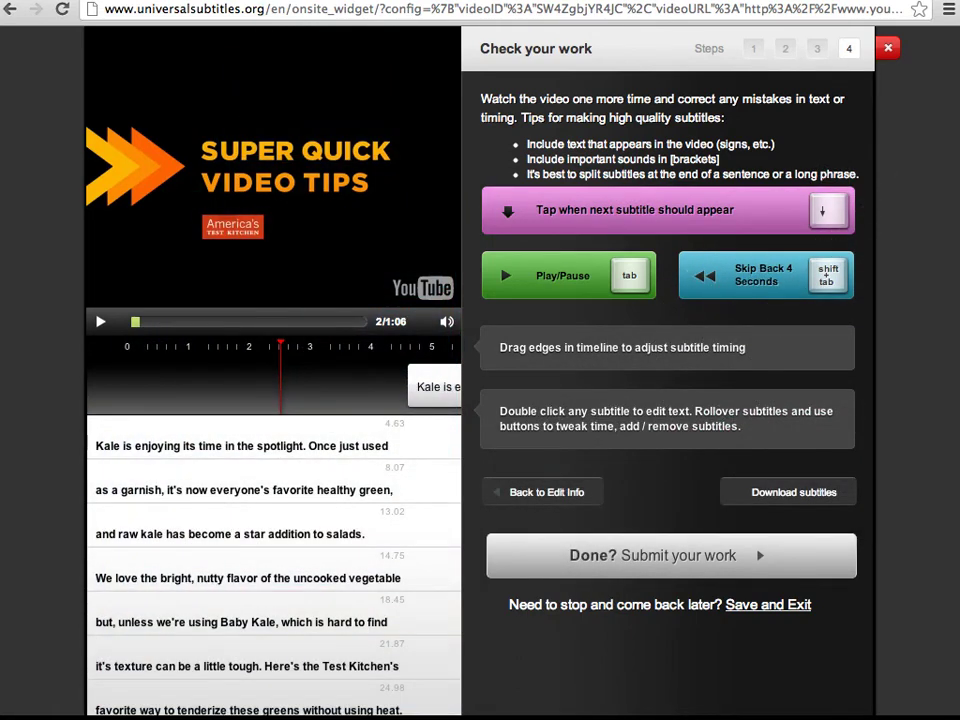
- Submit the subtitles, confirming they cover all dialog
{"action": "left_click", "coordinate": [754, 557]}
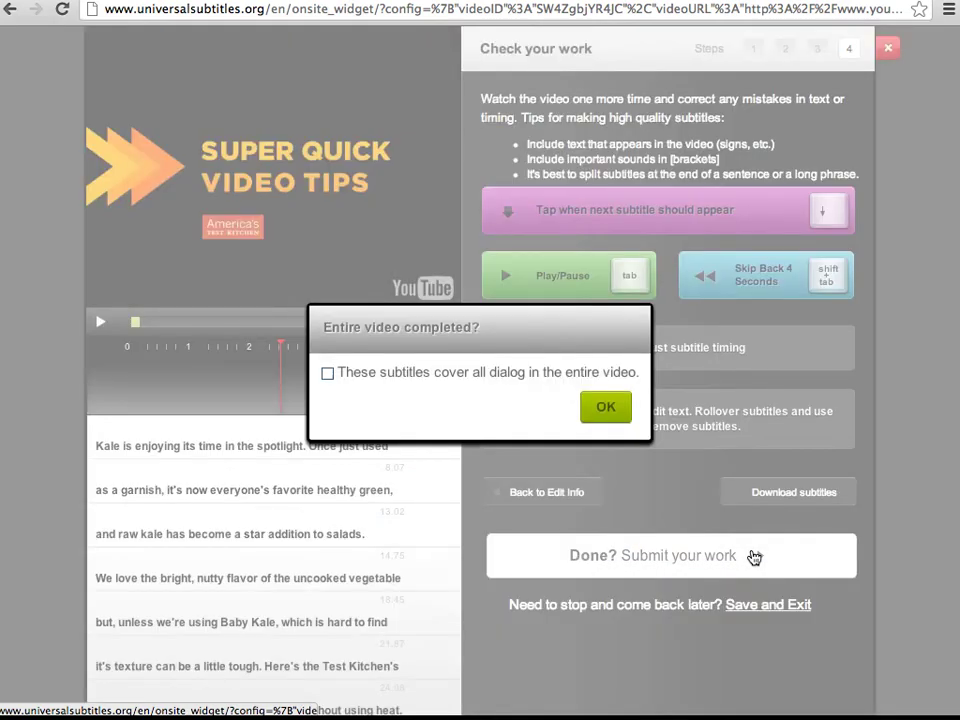
{"action": "left_click", "coordinate": [327, 373]}
{"action": "left_click", "coordinate": [628, 412]}
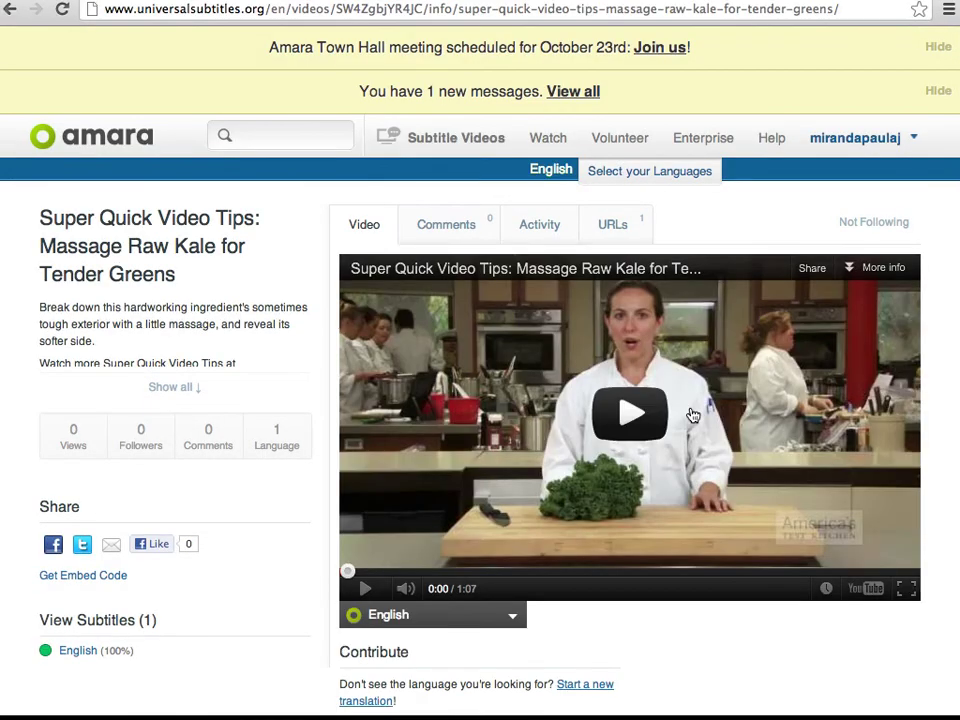
- Preview the captioned kale video on its Amara page, then select the page address to copy
{"action": "left_click", "coordinate": [630, 413]}
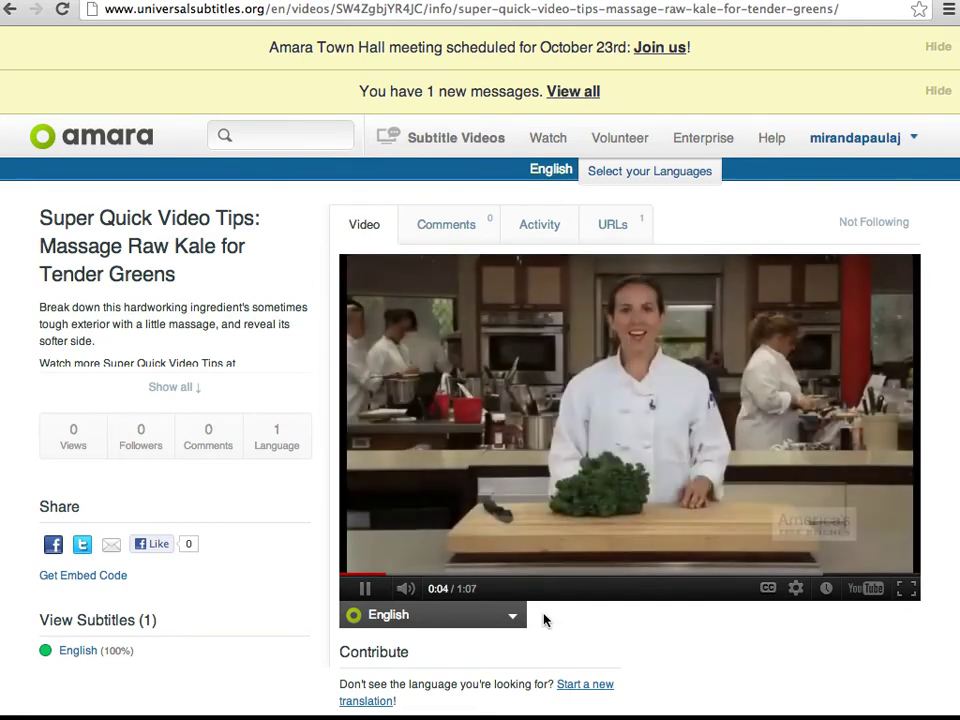
{"action": "left_click", "coordinate": [351, 598]}
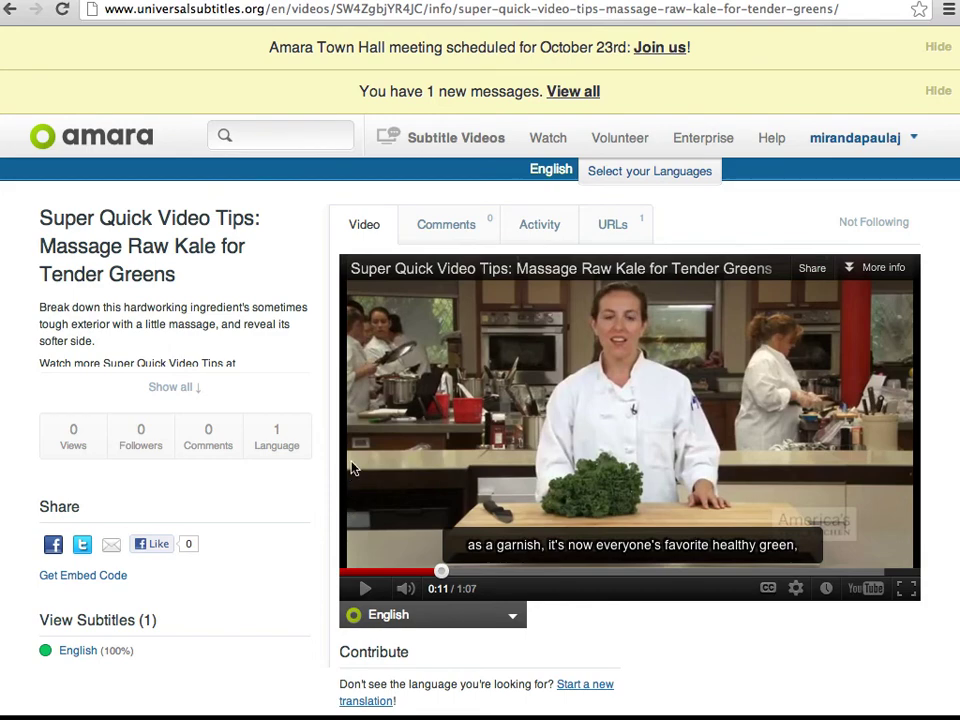
{"action": "left_click", "coordinate": [556, 10]}
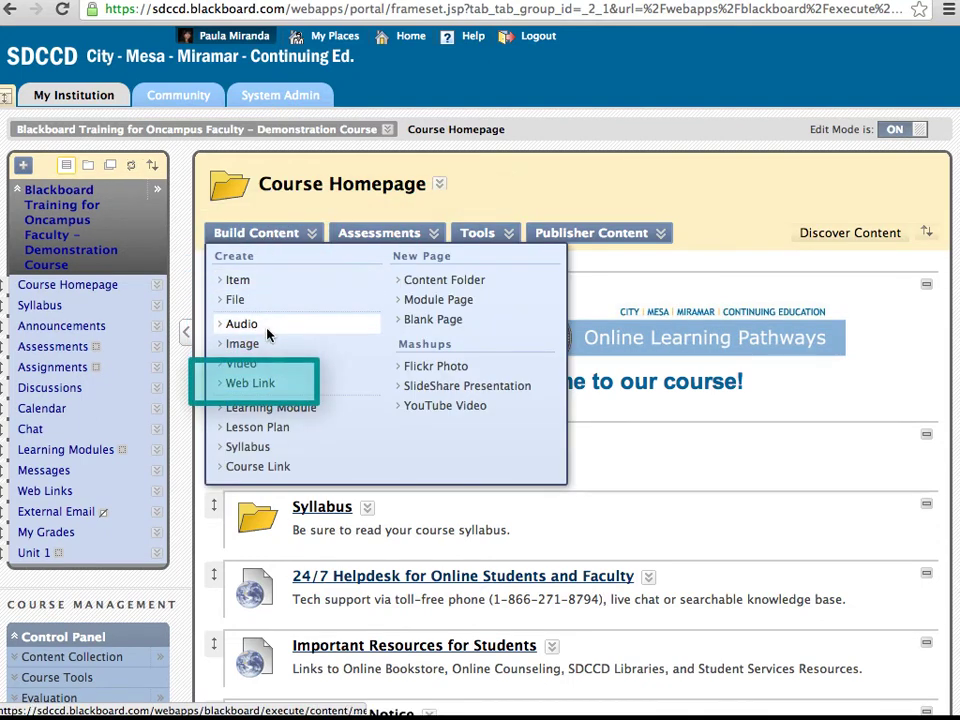
- Add a Blackboard web link named 'Video' with the pasted Amara kale video address
{"action": "left_click", "coordinate": [277, 388]}
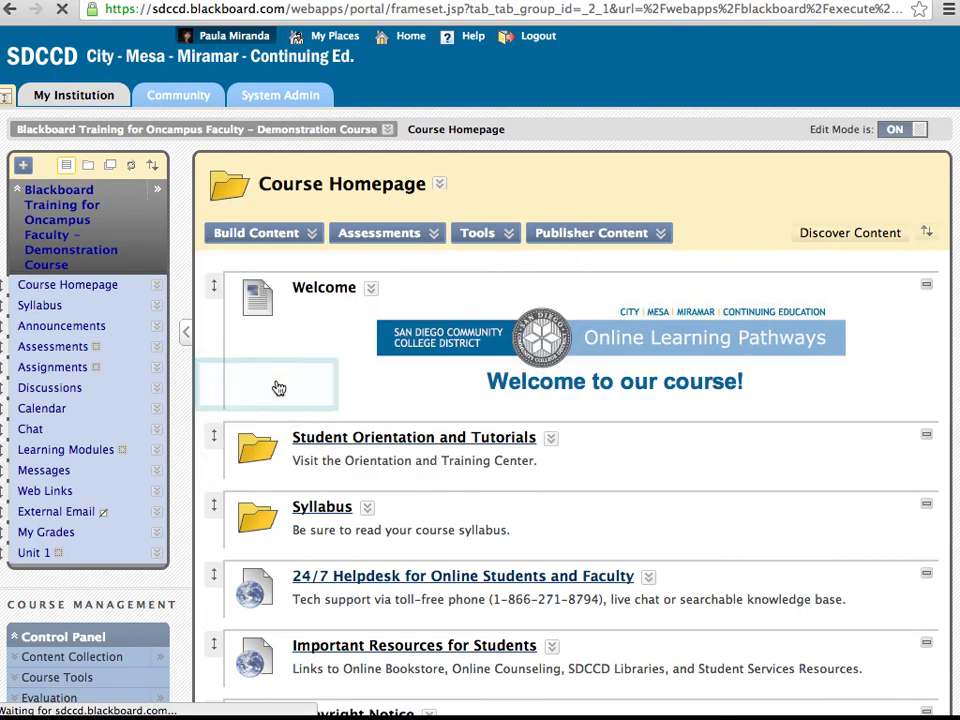
{"action": "left_click", "coordinate": [396, 361]}
{"action": "type", "text": "Video"}
{"action": "key", "text": "Tab"}
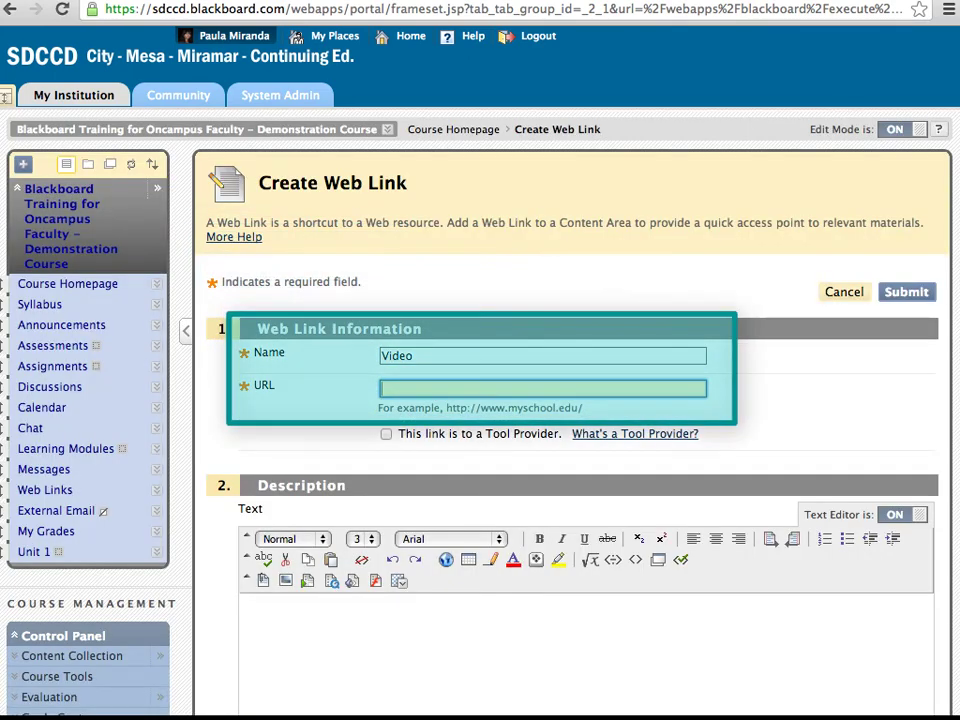
{"action": "key", "text": "super+v"}
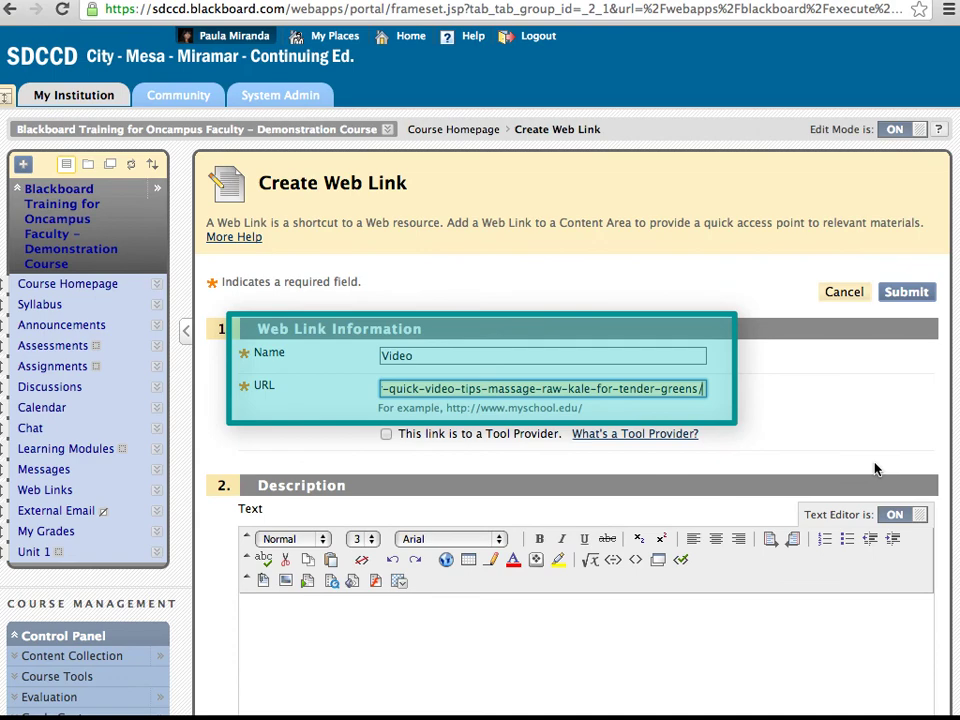
{"action": "left_click", "coordinate": [905, 292]}
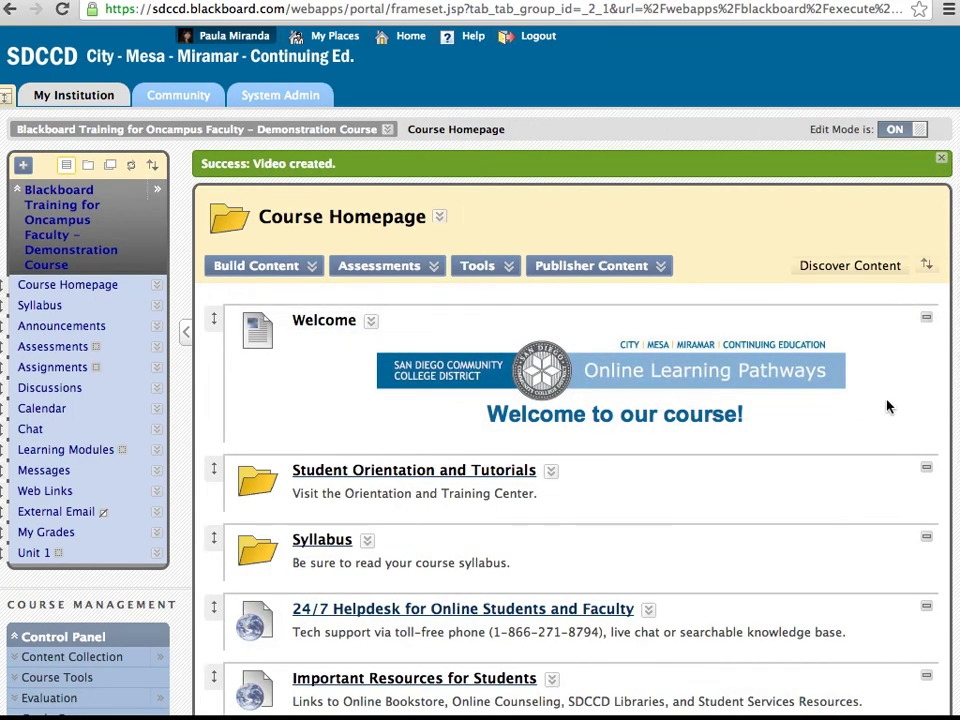
{"action": "scroll", "coordinate": [892, 390], "scroll_direction": "down", "scroll_amount": 5}
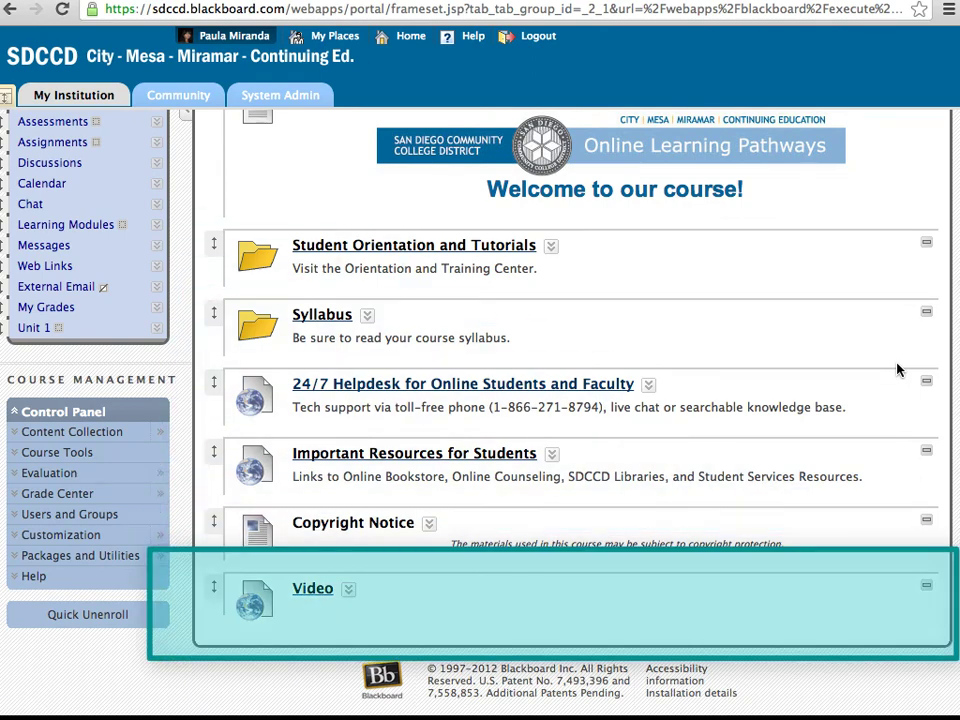